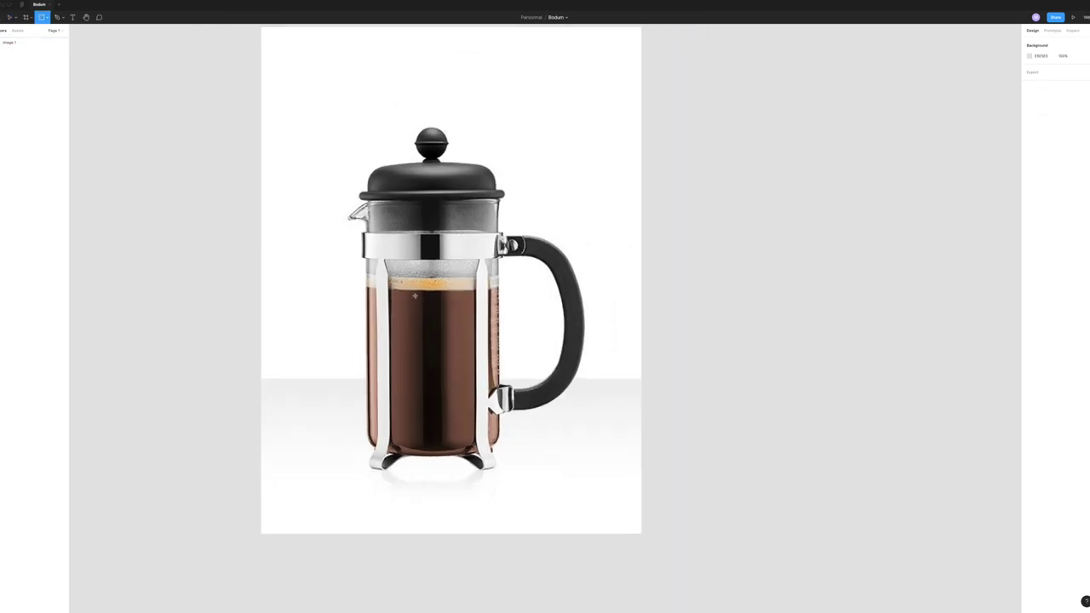
Curve the glass shape's bottom-left corner by dragging its point in vector edit mode
{"action": "scroll", "coordinate": [608, 342], "scroll_direction": "up", "scroll_amount": 10}
{"action": "scroll", "coordinate": [608, 341], "scroll_direction": "down", "scroll_amount": 5}
{"action": "scroll", "coordinate": [652, 335], "scroll_direction": "up", "scroll_amount": 3}
{"action": "scroll", "coordinate": [540, 285], "scroll_direction": "up", "scroll_amount": 3}
{"action": "scroll", "coordinate": [316, 195], "scroll_direction": "up", "scroll_amount": 5}
{"action": "double_click", "coordinate": [588, 267]}
{"action": "scroll", "coordinate": [298, 515], "scroll_direction": "down", "scroll_amount": 3}
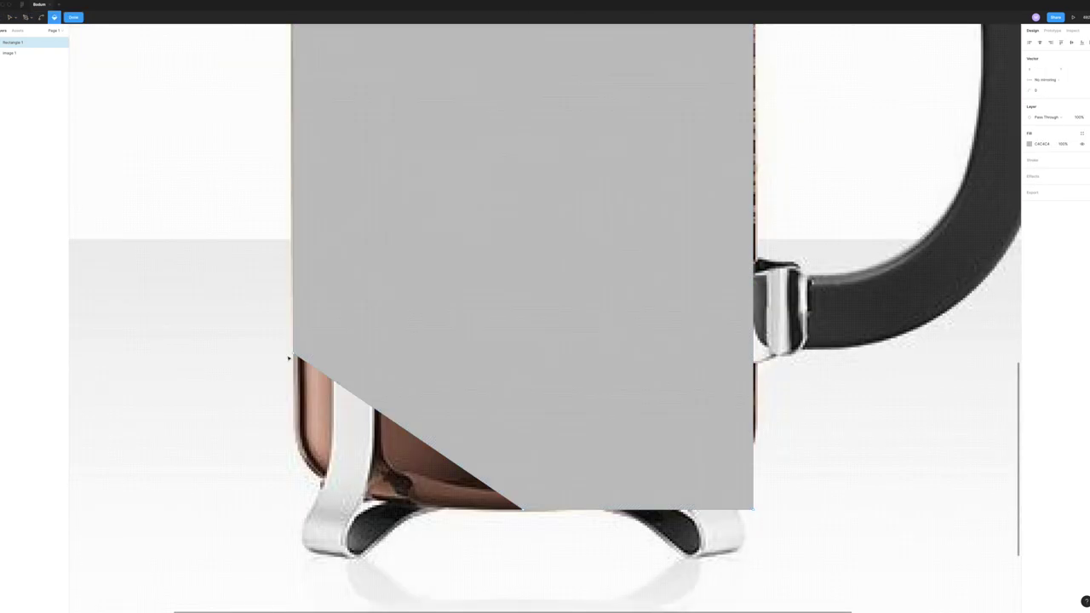
{"action": "left_click_drag", "start_coordinate": [599, 505], "coordinate": [280, 460]}
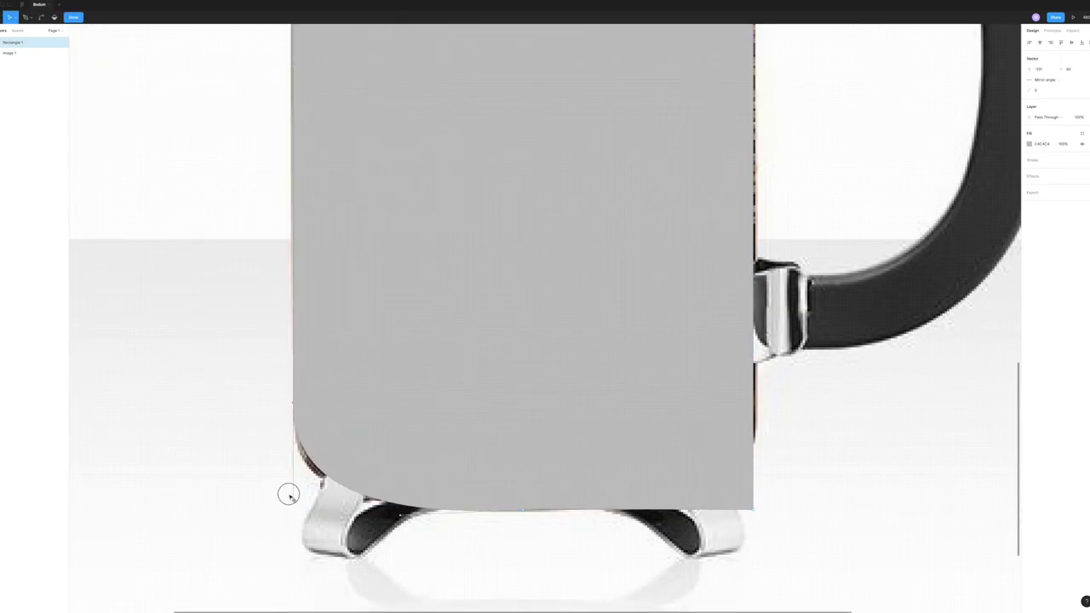
{"action": "scroll", "coordinate": [298, 416], "scroll_direction": "down", "scroll_amount": 3}
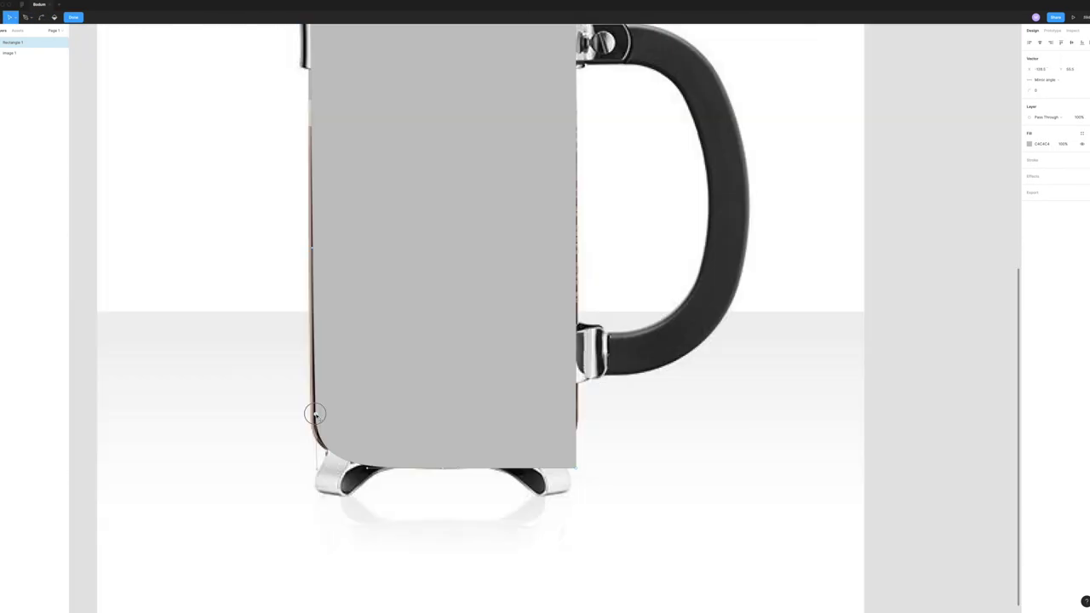
{"action": "scroll", "coordinate": [372, 394], "scroll_direction": "up", "scroll_amount": 3}
{"action": "scroll", "coordinate": [326, 384], "scroll_direction": "down", "scroll_amount": 4}
{"action": "scroll", "coordinate": [335, 523], "scroll_direction": "up", "scroll_amount": 5}
{"action": "scroll", "coordinate": [403, 299], "scroll_direction": "down", "scroll_amount": 5}
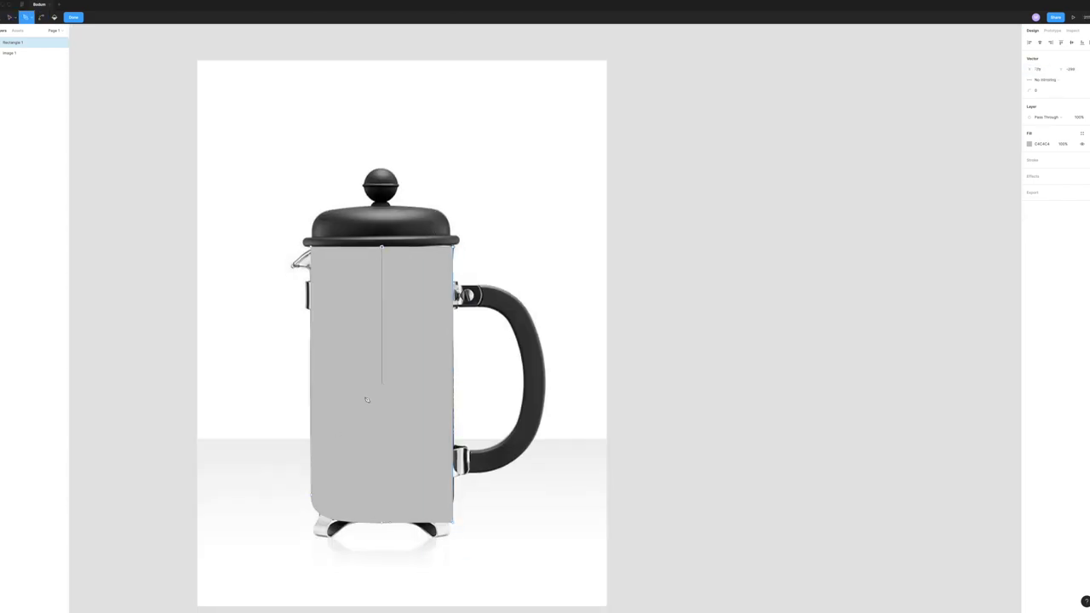
{"action": "right_click", "coordinate": [434, 397]}
{"action": "scroll", "coordinate": [481, 181], "scroll_direction": "up", "scroll_amount": 10}
{"action": "scroll", "coordinate": [481, 181], "scroll_direction": "down", "scroll_amount": 5}
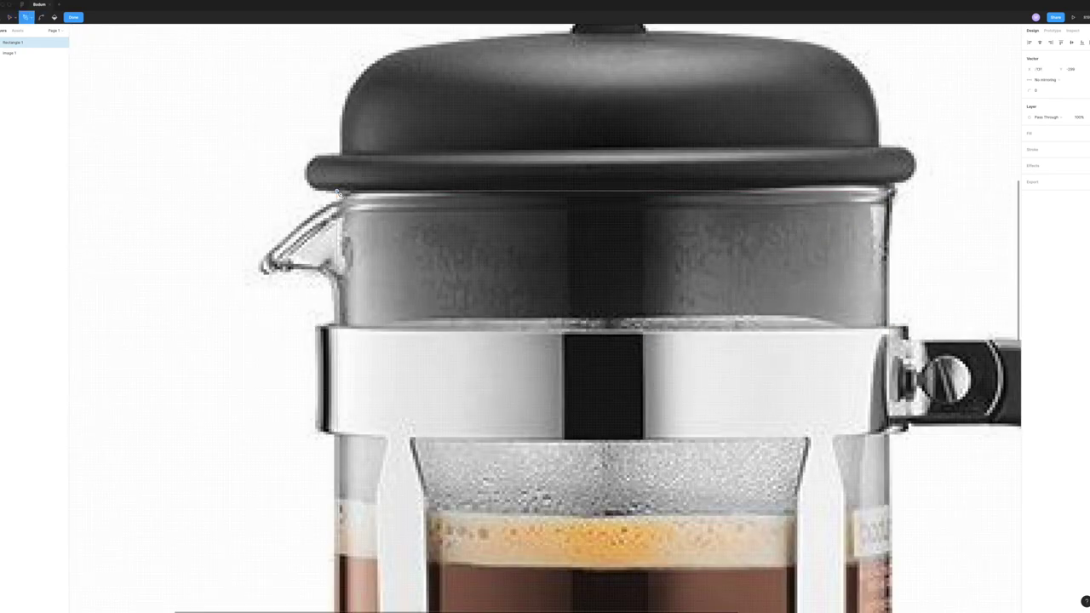
{"action": "scroll", "coordinate": [511, 170], "scroll_direction": "up", "scroll_amount": 3}
{"action": "scroll", "coordinate": [569, 165], "scroll_direction": "down", "scroll_amount": 5}
{"action": "key", "text": "Escape"}
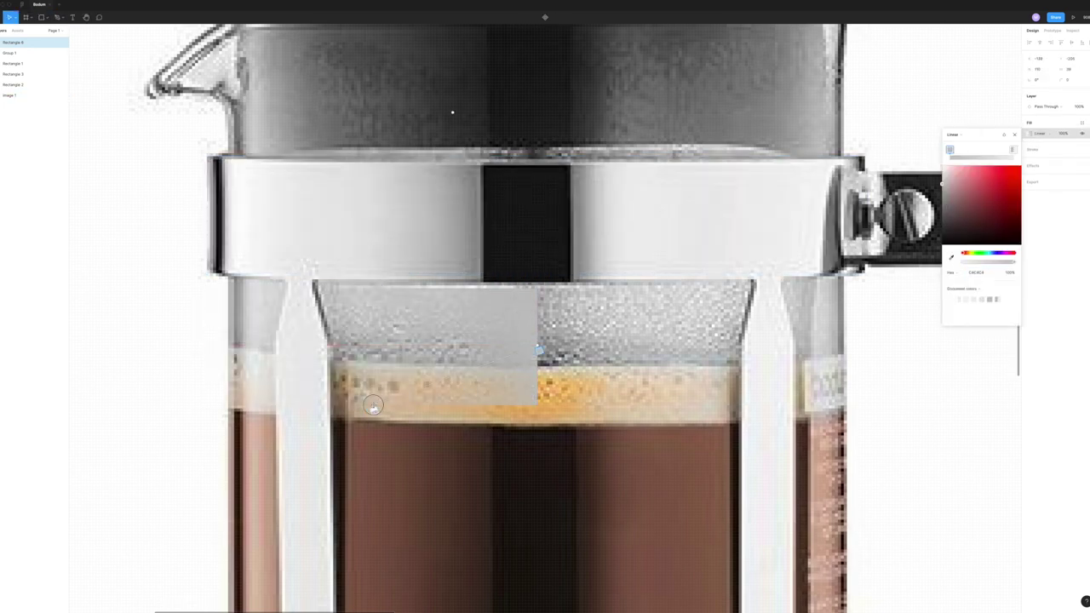
Add light and middle stops to the band's linear gradient and make it darken sooner
{"action": "left_click", "coordinate": [986, 150]}
{"action": "left_click", "coordinate": [256, 216]}
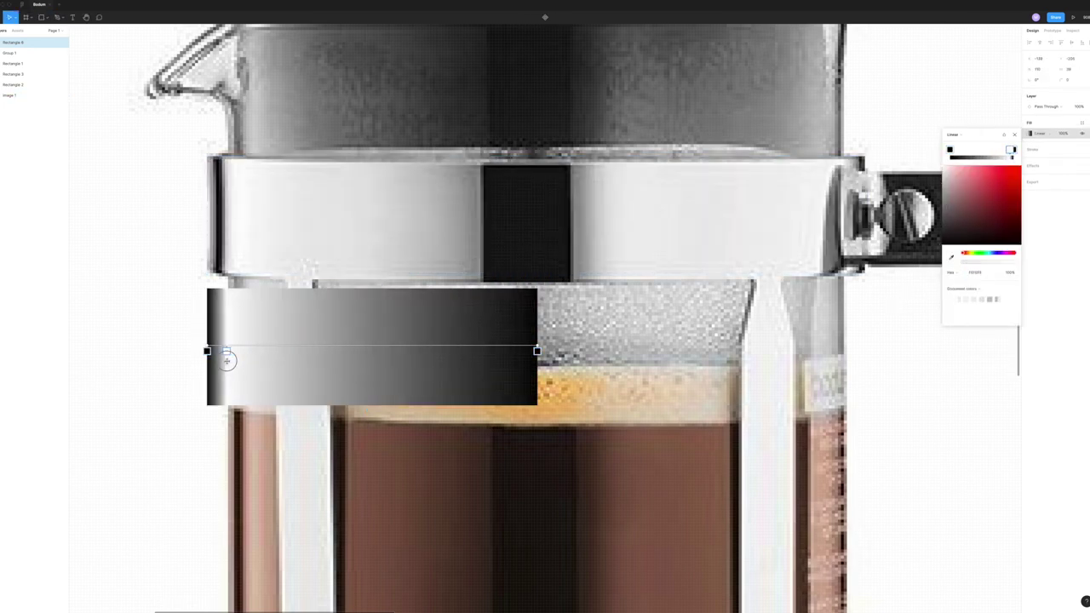
{"action": "left_click_drag", "start_coordinate": [536, 351], "coordinate": [494, 349]}
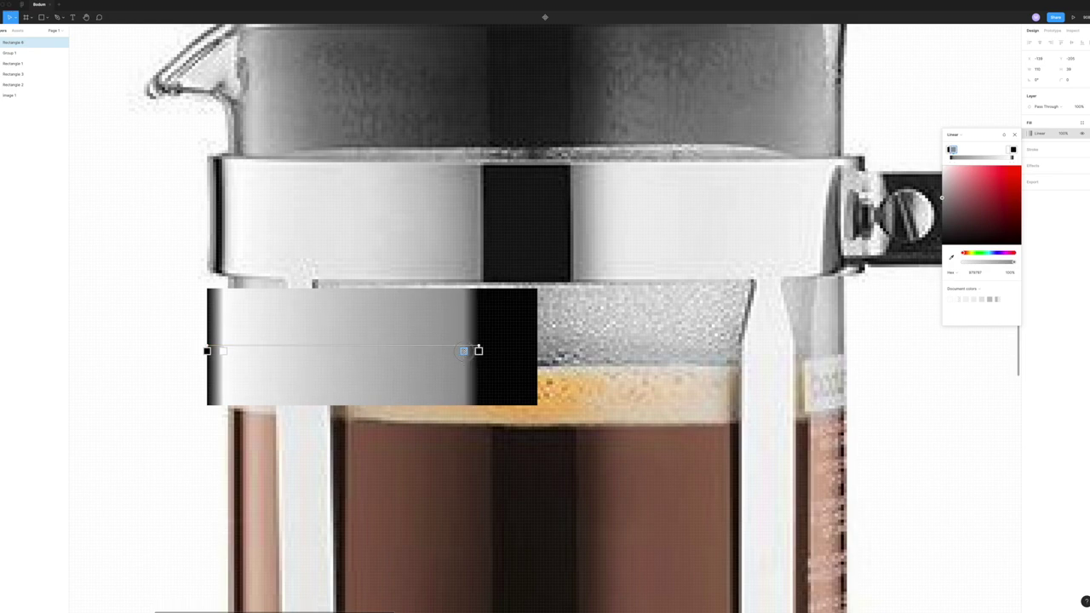
{"action": "scroll", "coordinate": [475, 351], "scroll_direction": "up", "scroll_amount": 5}
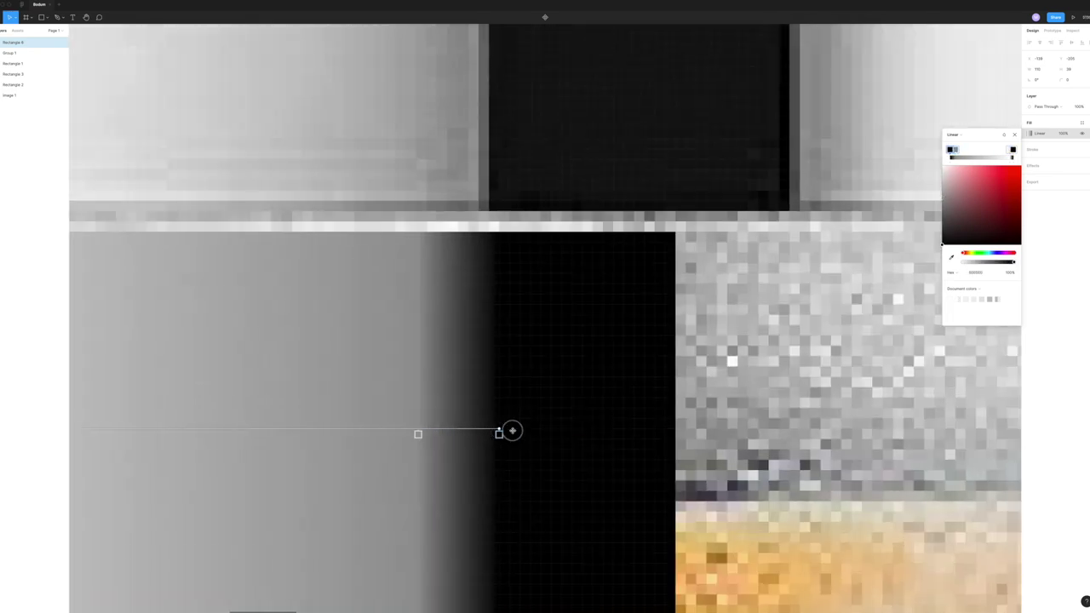
{"action": "scroll", "coordinate": [510, 431], "scroll_direction": "down", "scroll_amount": 3}
{"action": "left_click", "coordinate": [436, 431]}
{"action": "key", "text": "shift+1"}
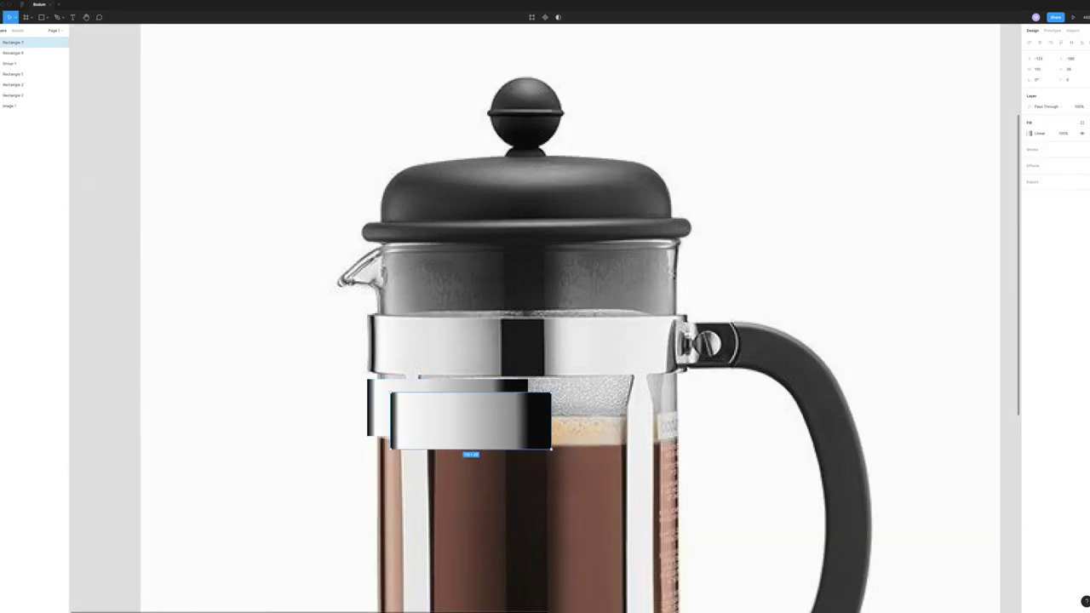
Give the second band piece the same chrome gradient and finish editing its points
{"action": "double_click", "coordinate": [528, 400]}
{"action": "scroll", "coordinate": [531, 409], "scroll_direction": "up", "scroll_amount": 5}
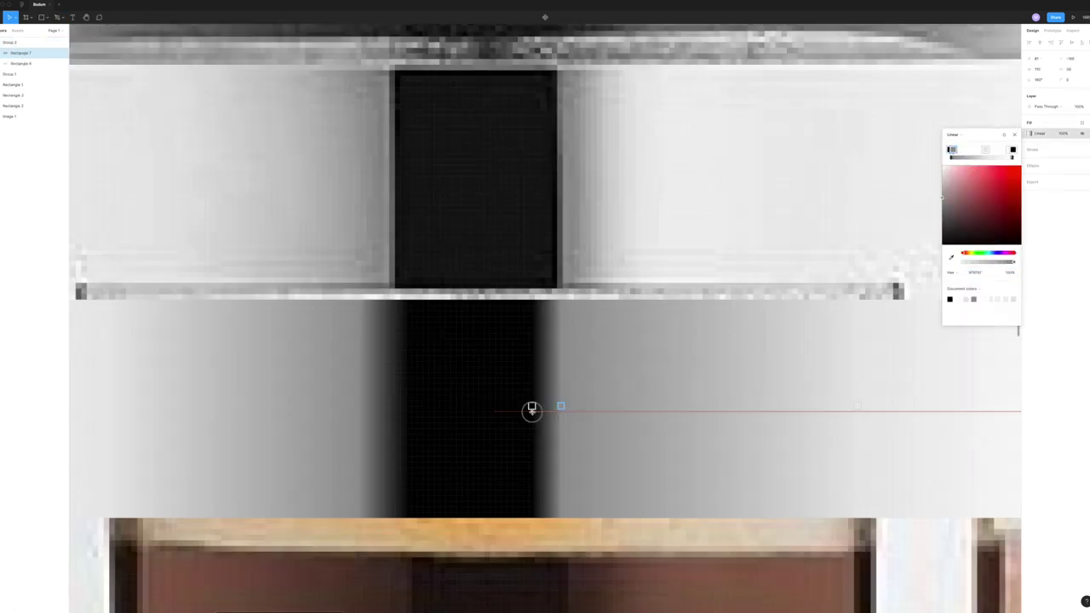
{"action": "scroll", "coordinate": [559, 389], "scroll_direction": "down", "scroll_amount": 5}
{"action": "scroll", "coordinate": [578, 388], "scroll_direction": "up", "scroll_amount": 3}
{"action": "key", "text": "Escape"}
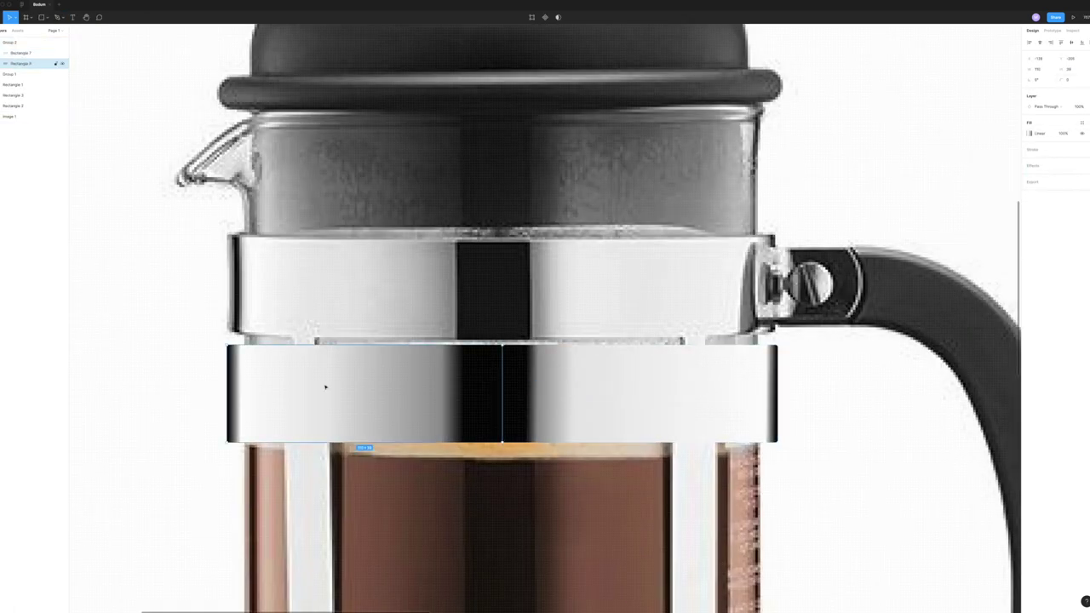
{"action": "scroll", "coordinate": [239, 443], "scroll_direction": "up", "scroll_amount": 1}
{"action": "left_click", "coordinate": [385, 383]}
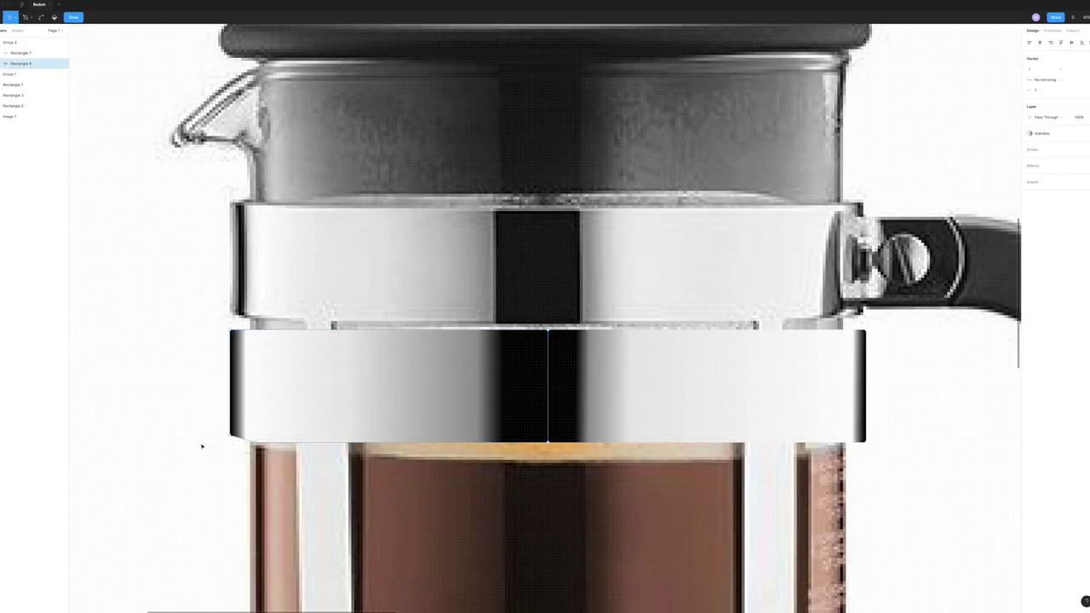
{"action": "key", "text": "Escape"}
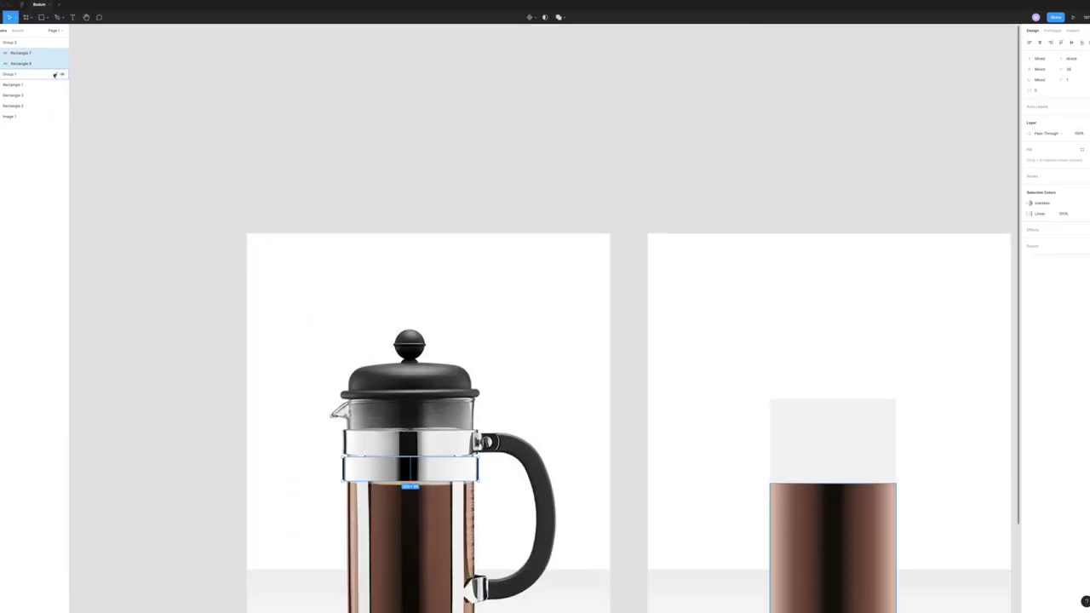
Select the flat ellipse on the lid and edit its radial gradient fill
{"action": "left_click", "coordinate": [824, 338]}
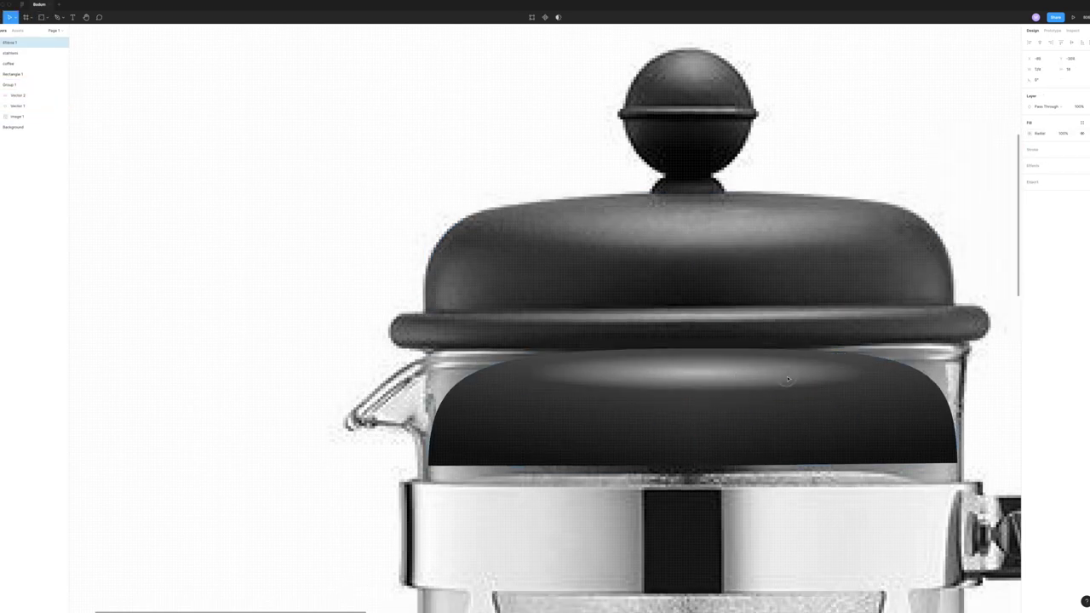
{"action": "left_click", "coordinate": [1030, 133]}
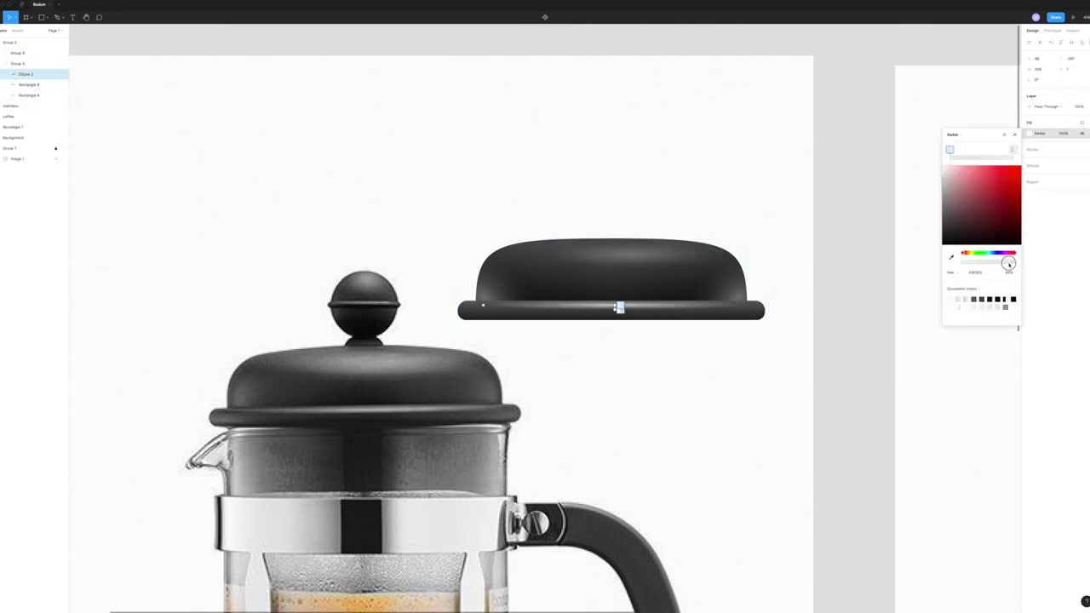
Duplicate the rim highlight rectangle, finish the handle base, and paste a circle for the knob
{"action": "scroll", "coordinate": [609, 372], "scroll_direction": "up", "scroll_amount": 5}
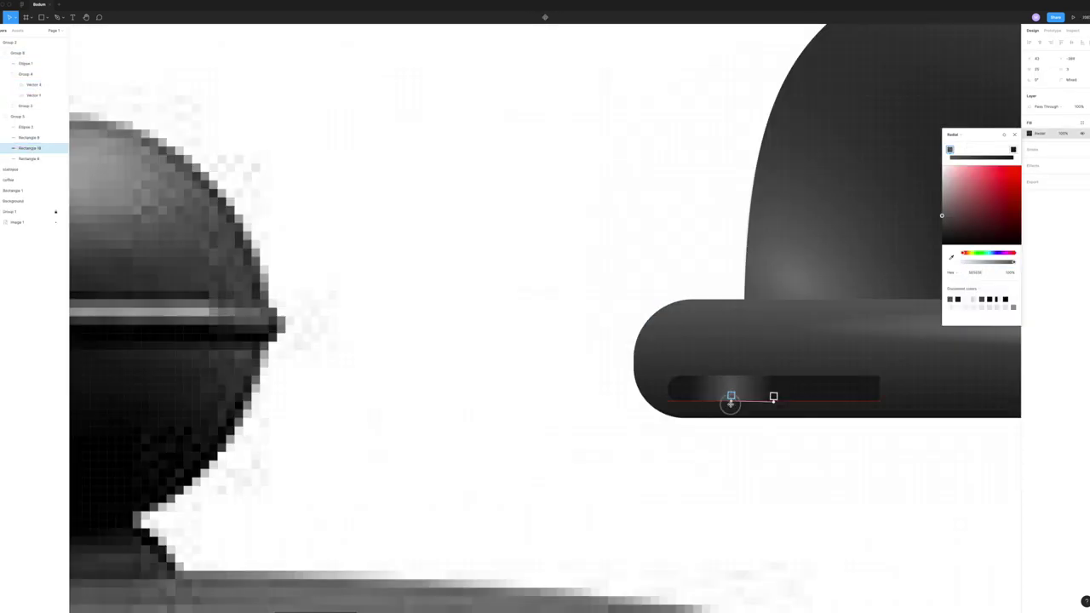
{"action": "scroll", "coordinate": [695, 389], "scroll_direction": "down", "scroll_amount": 5}
{"action": "scroll", "coordinate": [722, 382], "scroll_direction": "up", "scroll_amount": 5}
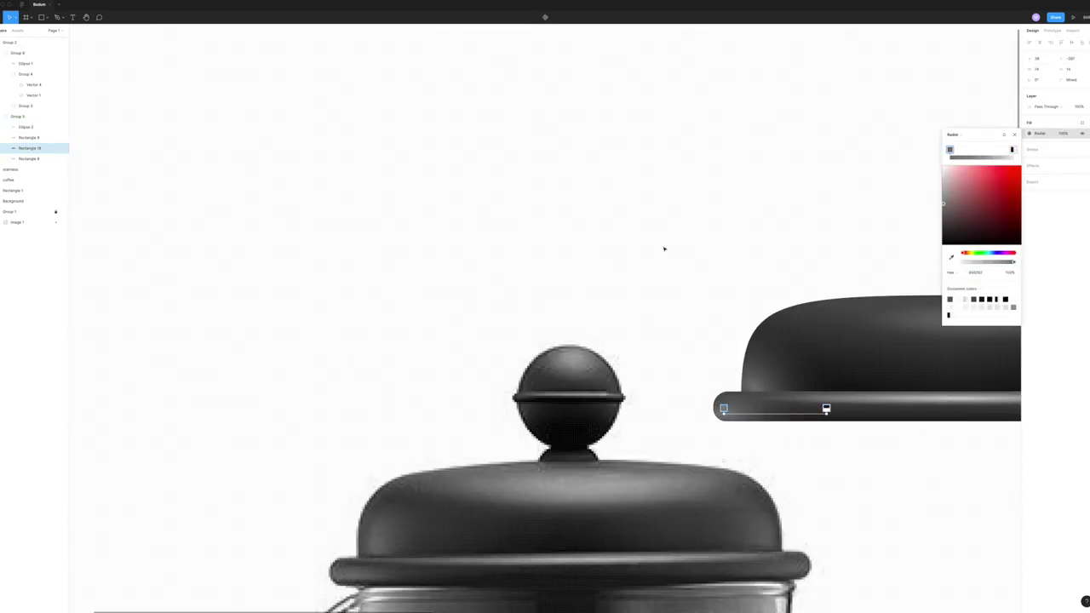
{"action": "scroll", "coordinate": [803, 382], "scroll_direction": "down", "scroll_amount": 2}
{"action": "scroll", "coordinate": [756, 428], "scroll_direction": "down", "scroll_amount": 3}
{"action": "left_click", "coordinate": [756, 428]}
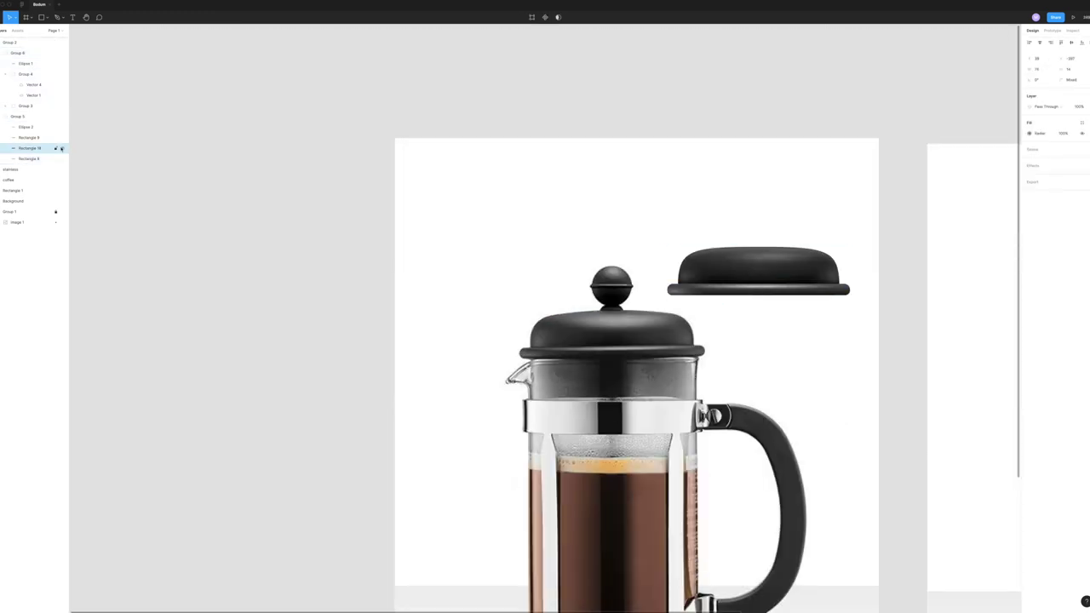
{"action": "key", "text": "ctrl+d"}
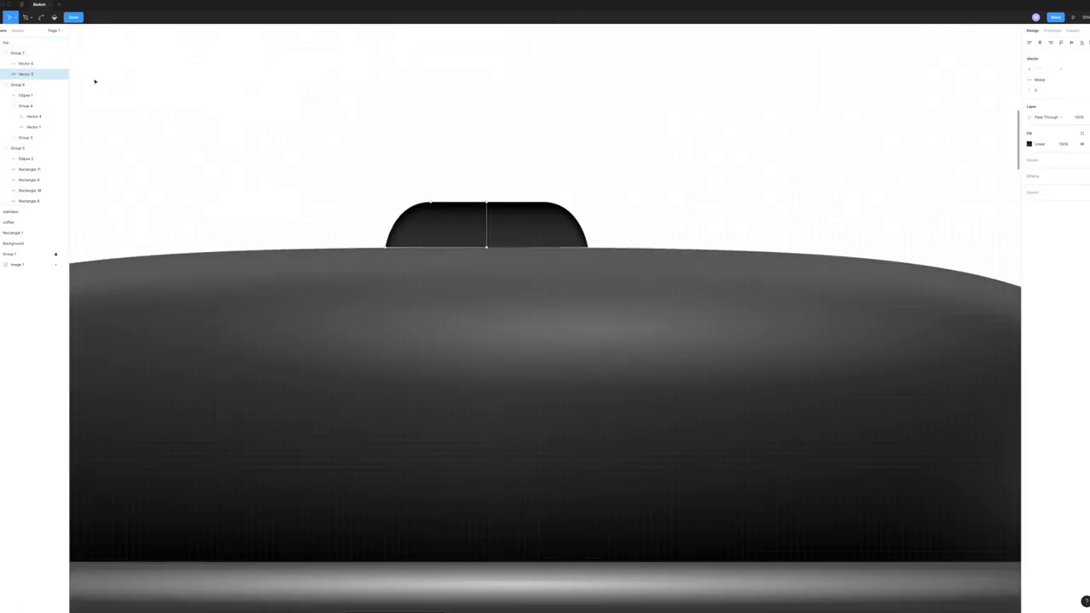
{"action": "key", "text": "Escape"}
{"action": "key", "text": "Escape"}
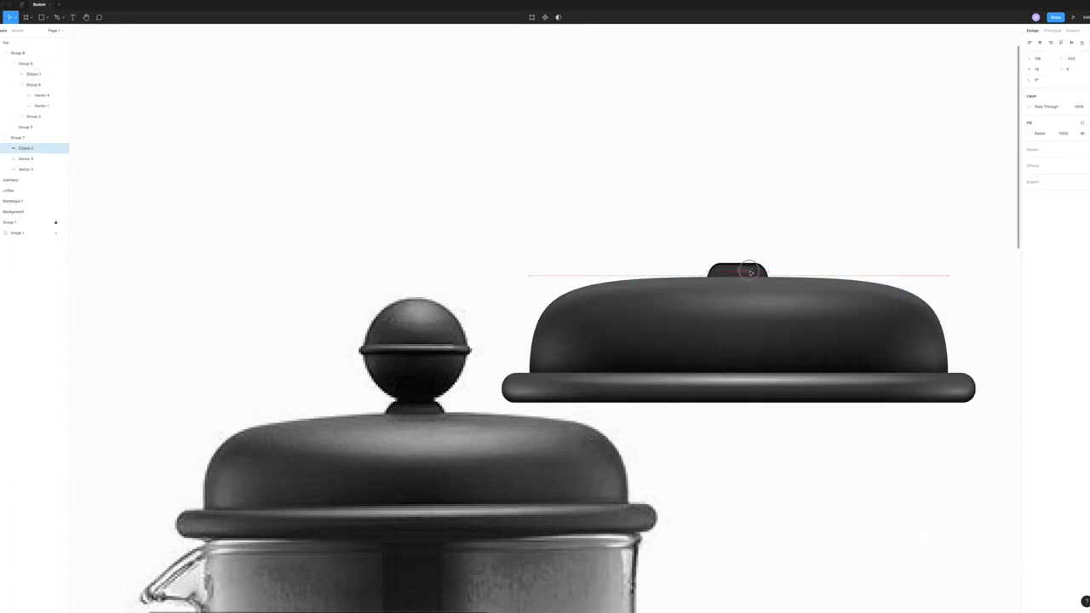
{"action": "key", "text": "ctrl+v"}
Position the pasted circle on the lid's handle as the knob
{"action": "left_click_drag", "start_coordinate": [464, 332], "coordinate": [752, 238]}
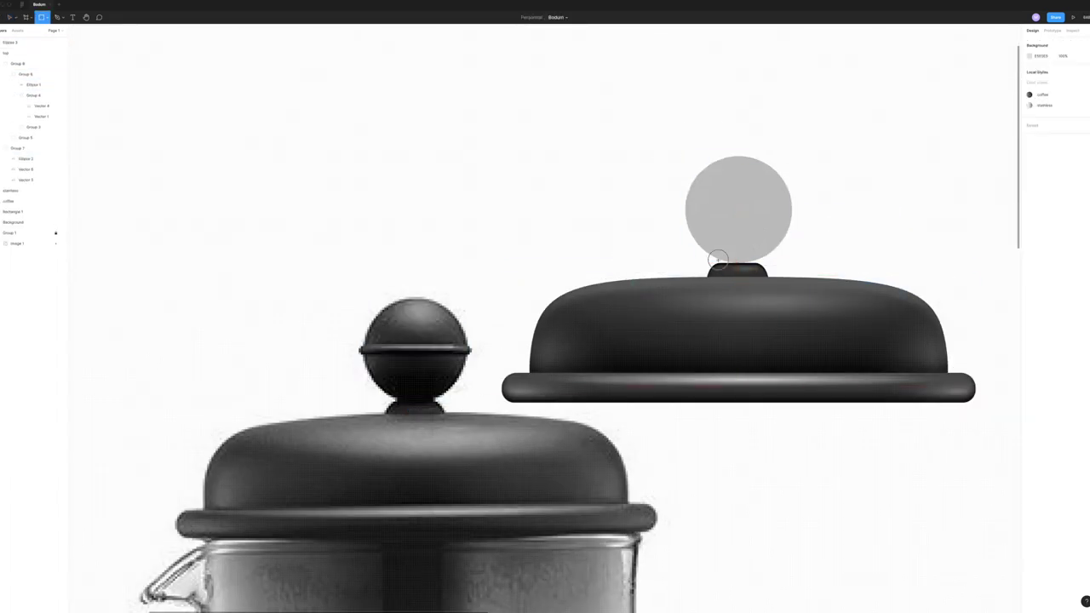
{"action": "scroll", "coordinate": [707, 259], "scroll_direction": "up", "scroll_amount": 10}
{"action": "scroll", "coordinate": [706, 259], "scroll_direction": "down", "scroll_amount": 10}
{"action": "scroll", "coordinate": [618, 200], "scroll_direction": "up", "scroll_amount": 10}
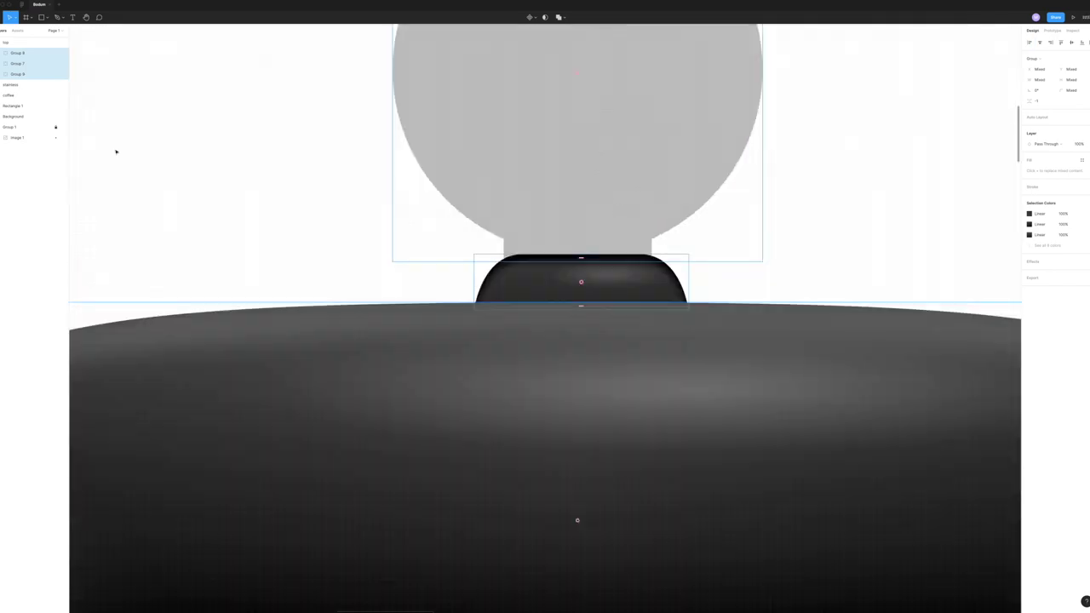
{"action": "scroll", "coordinate": [618, 200], "scroll_direction": "down", "scroll_amount": 10}
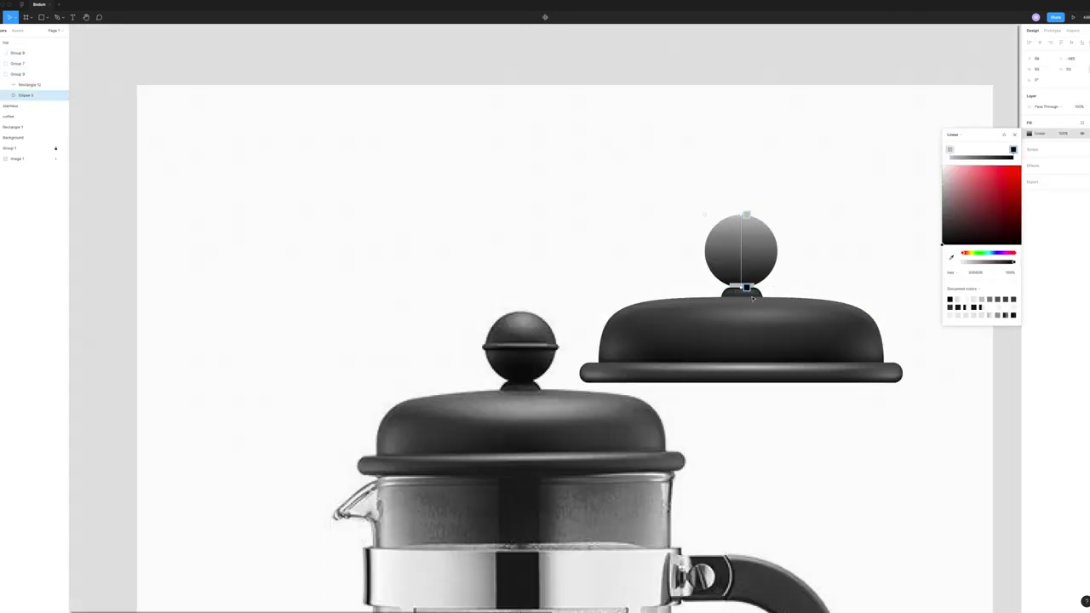
{"action": "scroll", "coordinate": [769, 294], "scroll_direction": "up", "scroll_amount": 10}
{"action": "scroll", "coordinate": [770, 295], "scroll_direction": "down", "scroll_amount": 6}
Give the knob an inner shadow effect and adjust its shadow colour
{"action": "left_click", "coordinate": [1081, 166]}
{"action": "left_click", "coordinate": [1046, 175]}
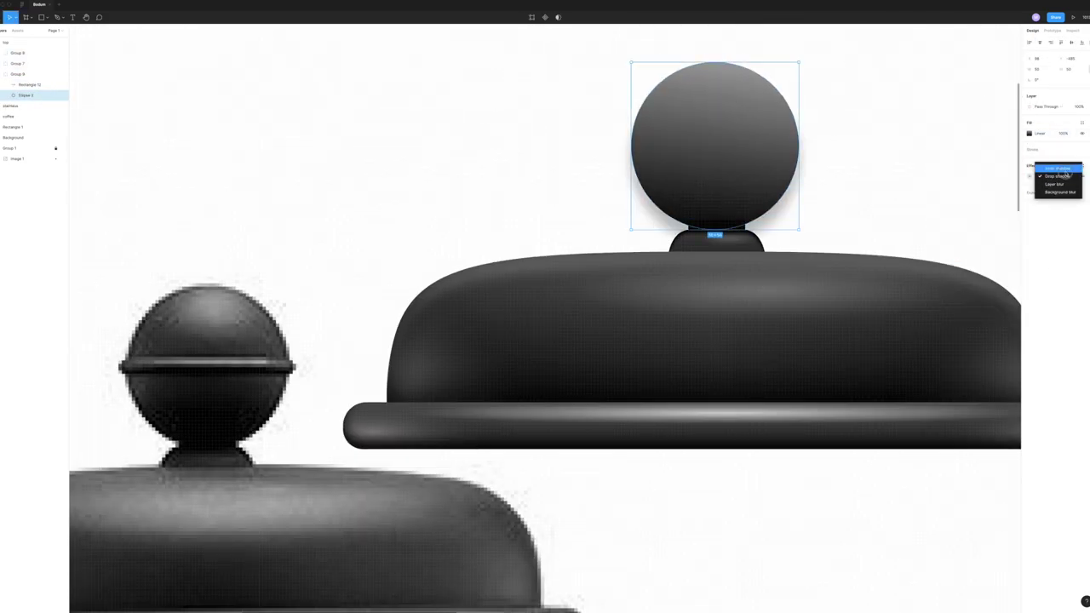
{"action": "left_click", "coordinate": [1058, 168]}
{"action": "left_click", "coordinate": [1029, 176]}
{"action": "left_click", "coordinate": [950, 212]}
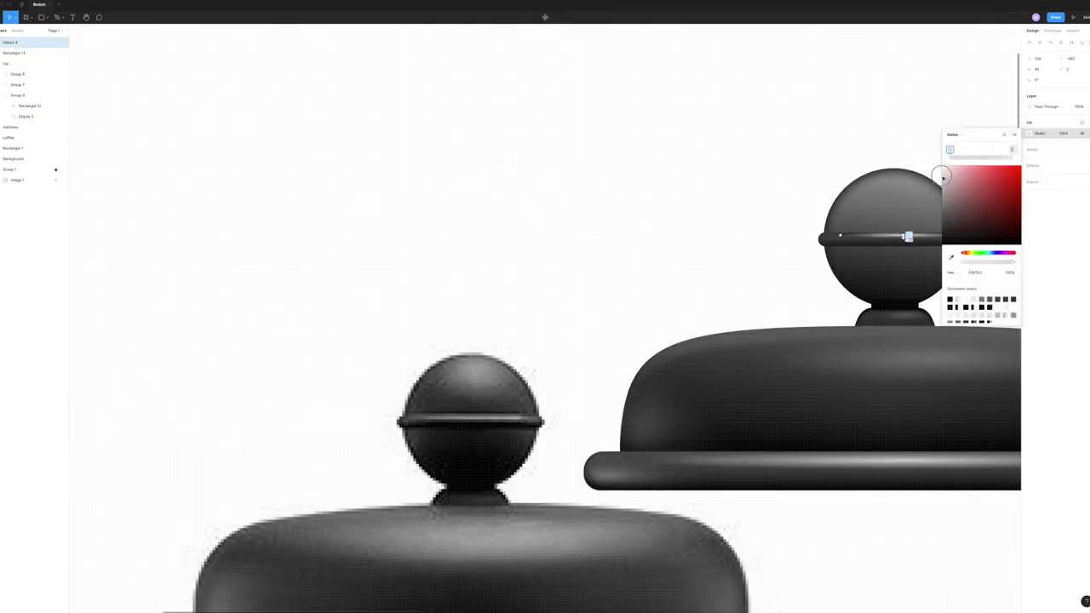
{"action": "key", "text": "Escape"}
{"action": "key", "text": "Escape"}
{"action": "left_click", "coordinate": [948, 213]}
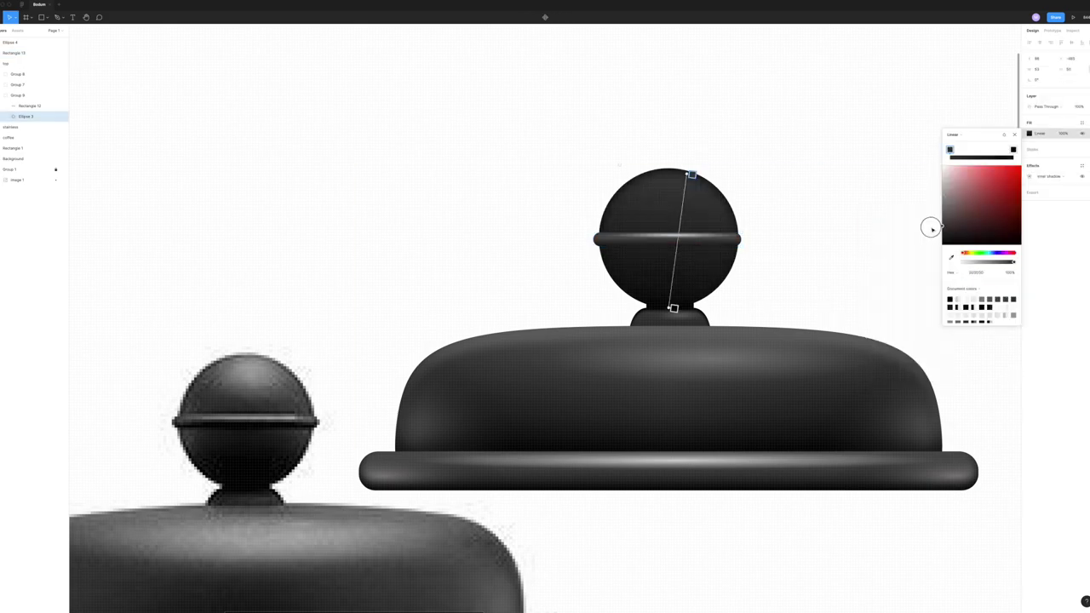
Draw a highlight ellipse on the knob and adjust its inner shadow settings
{"action": "key", "text": "o"}
{"action": "left_click_drag", "start_coordinate": [665, 182], "coordinate": [699, 216]}
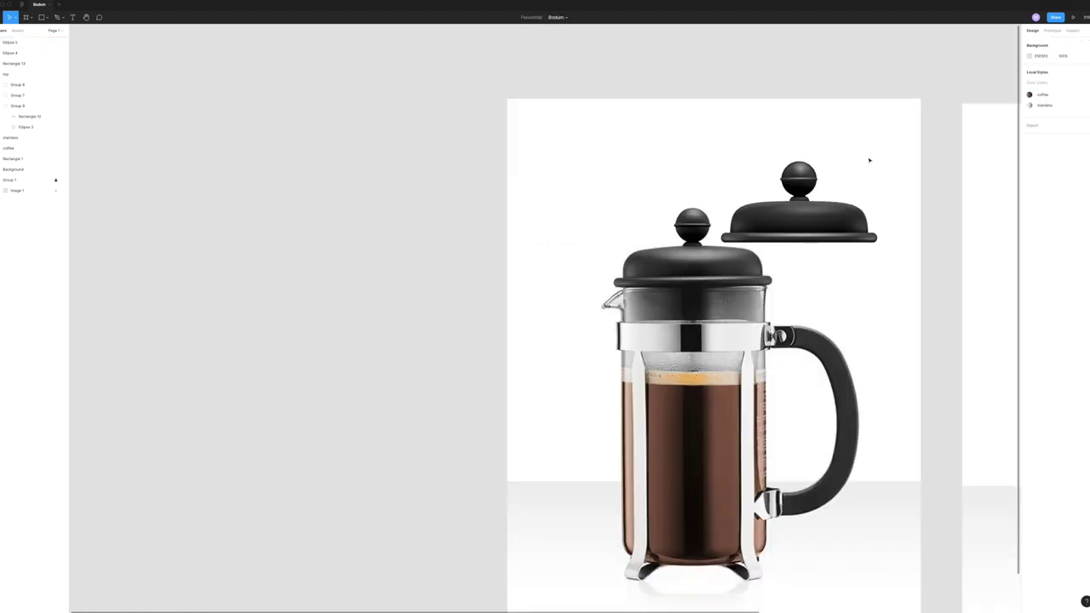
{"action": "left_click", "coordinate": [1028, 177]}
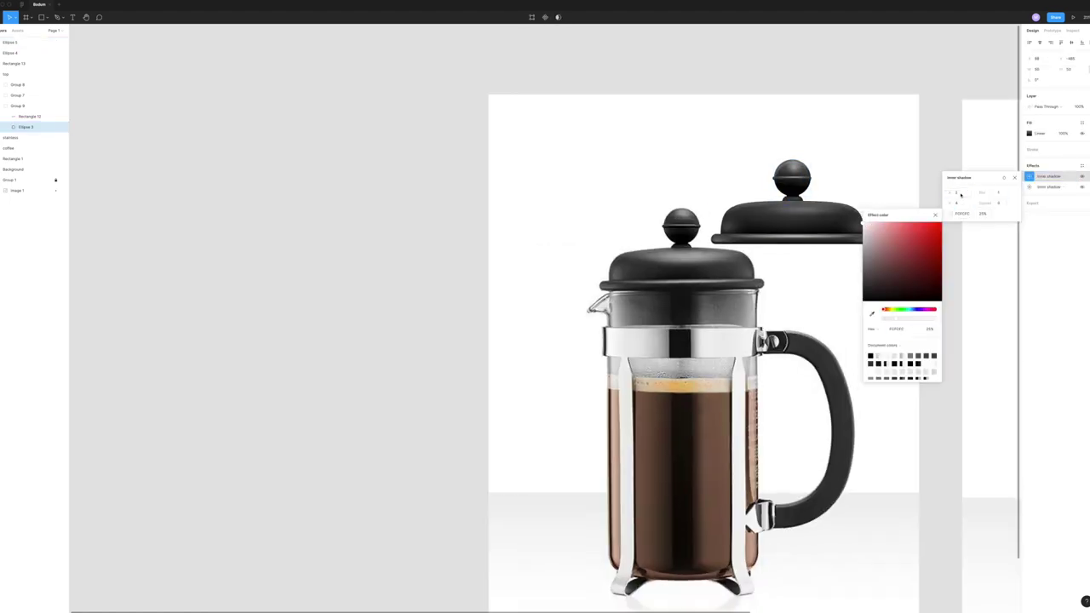
{"action": "scroll", "coordinate": [824, 177], "scroll_direction": "up", "scroll_amount": 5}
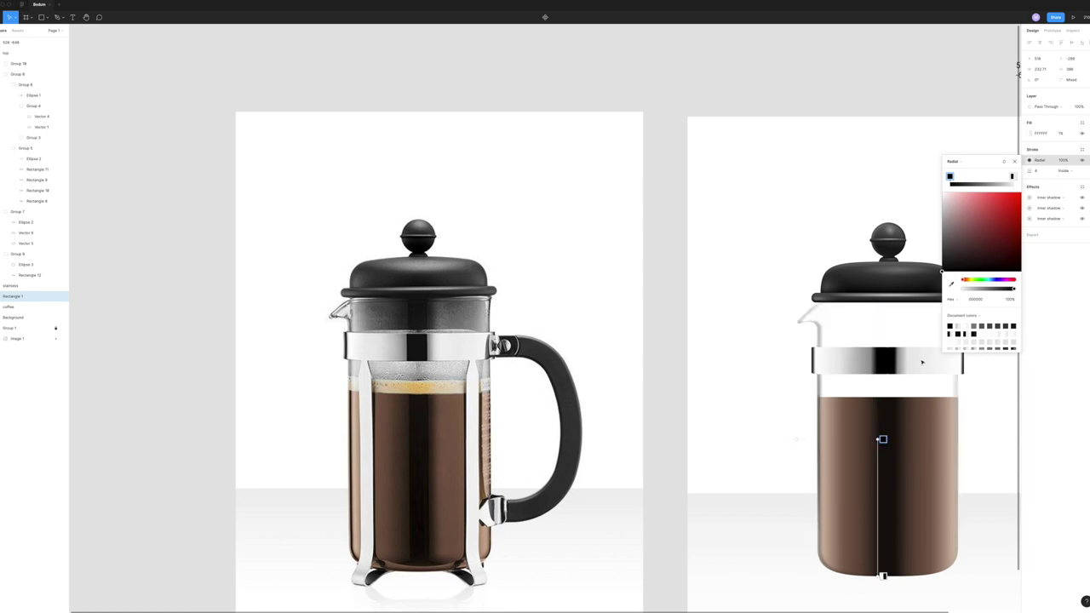
Make the stroke solid black and eyedrop a reference colour for the leg's gradient
{"action": "left_click", "coordinate": [955, 163]}
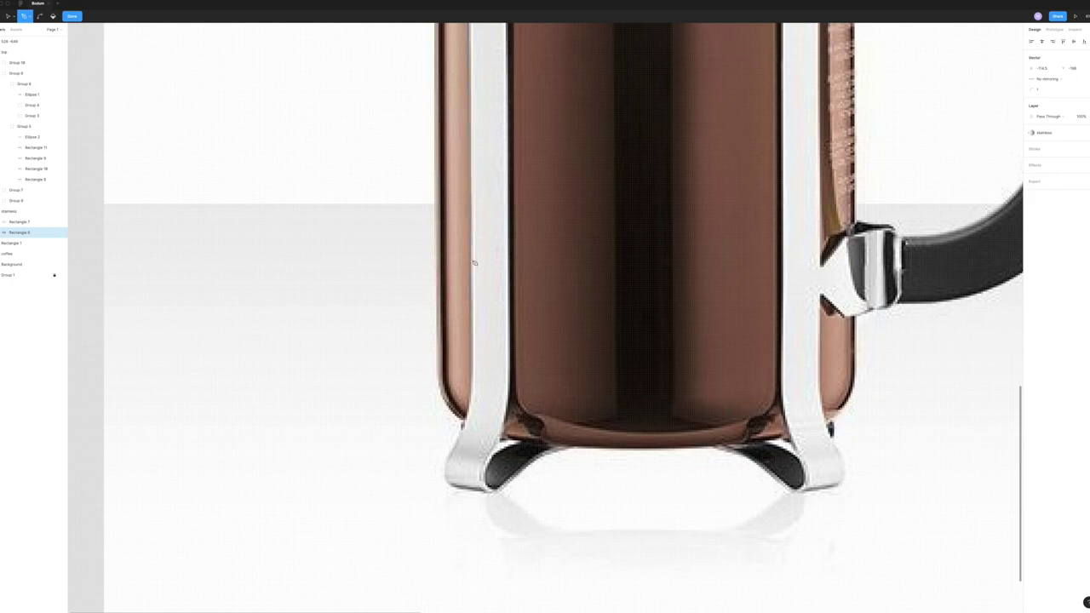
{"action": "scroll", "coordinate": [456, 490], "scroll_direction": "up", "scroll_amount": 5}
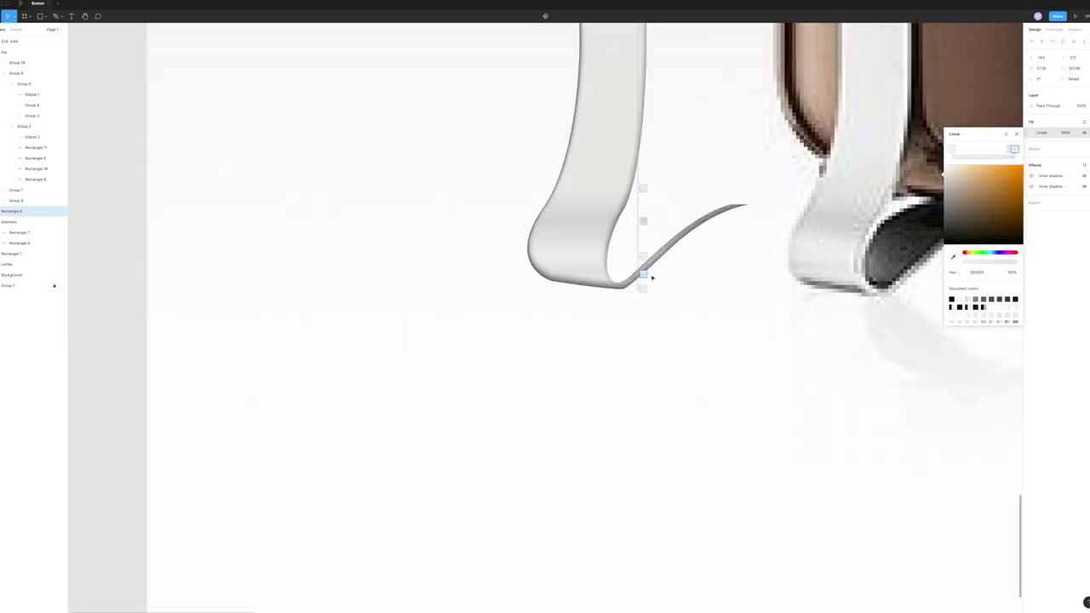
{"action": "left_click", "coordinate": [642, 266]}
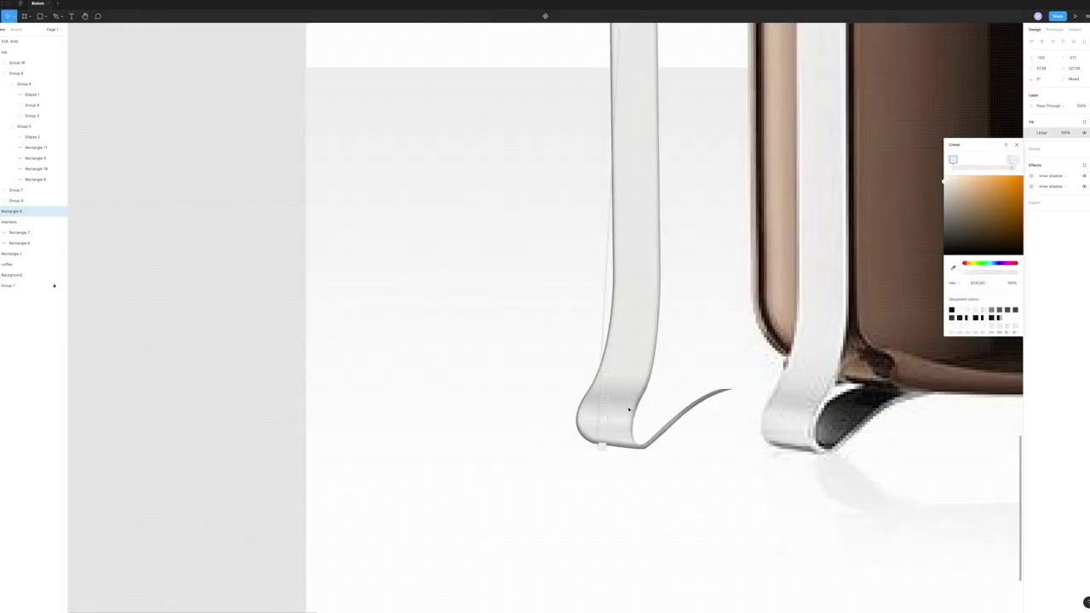
{"action": "left_click", "coordinate": [1031, 133]}
{"action": "left_click", "coordinate": [1032, 134]}
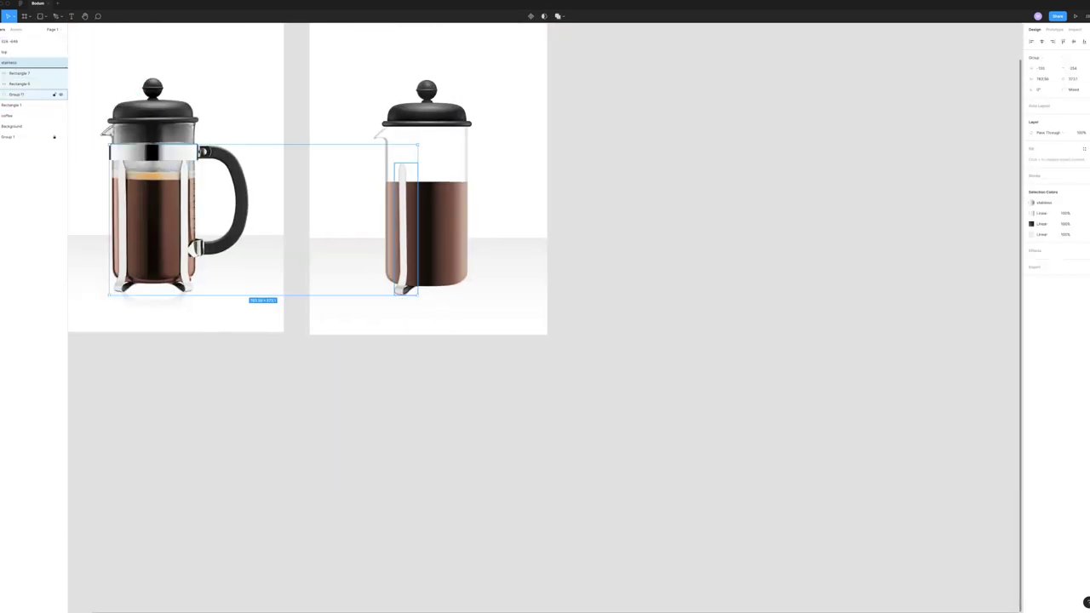
Edit the rod shape's points, then flatten the selected leg pieces into one shape
{"action": "double_click", "coordinate": [437, 157]}
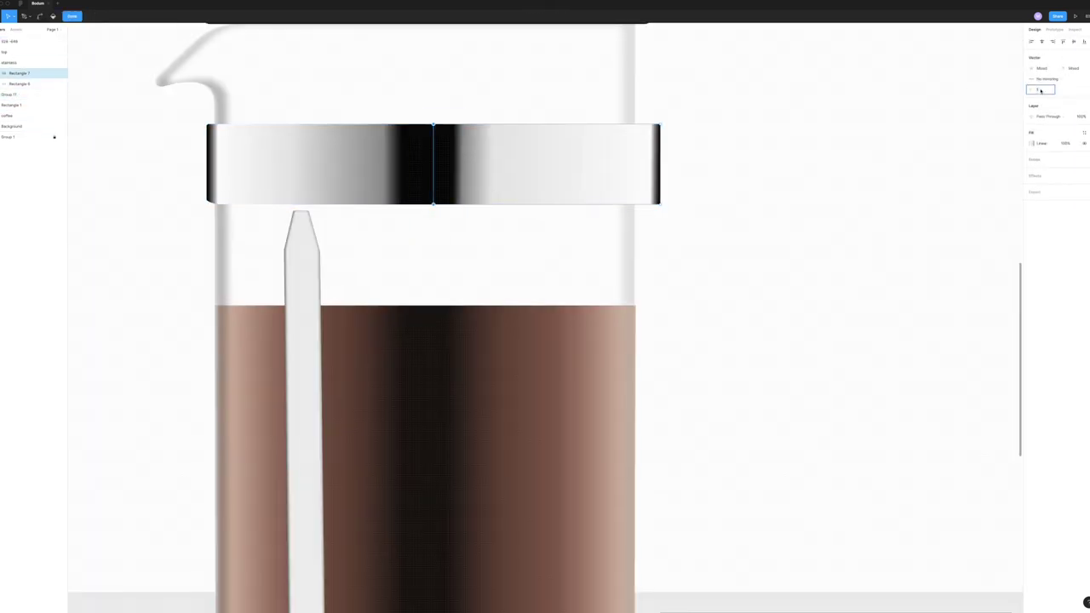
{"action": "double_click", "coordinate": [304, 223]}
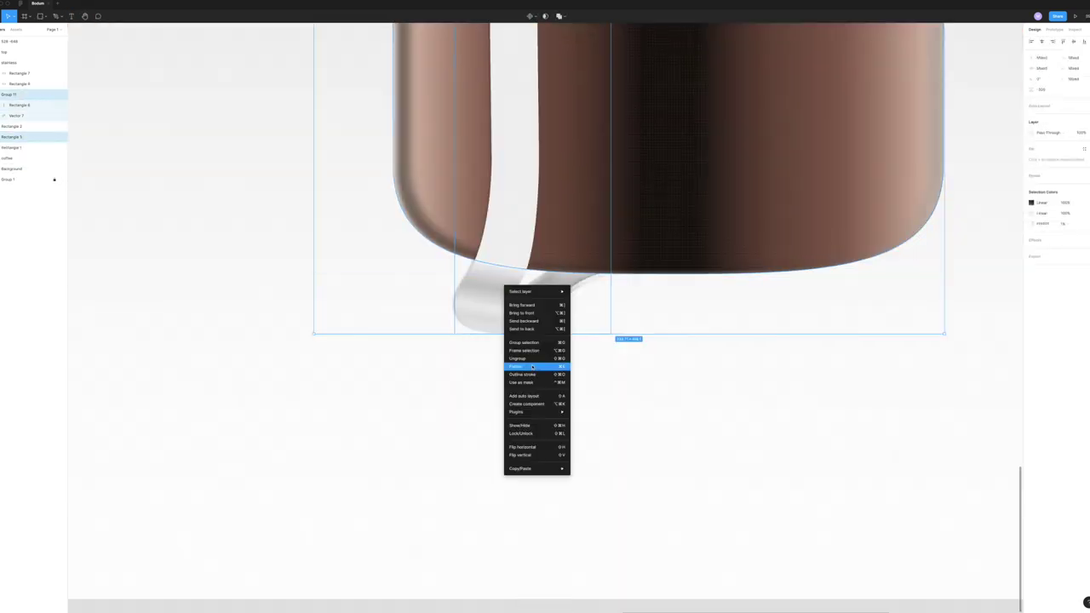
{"action": "left_click", "coordinate": [532, 366]}
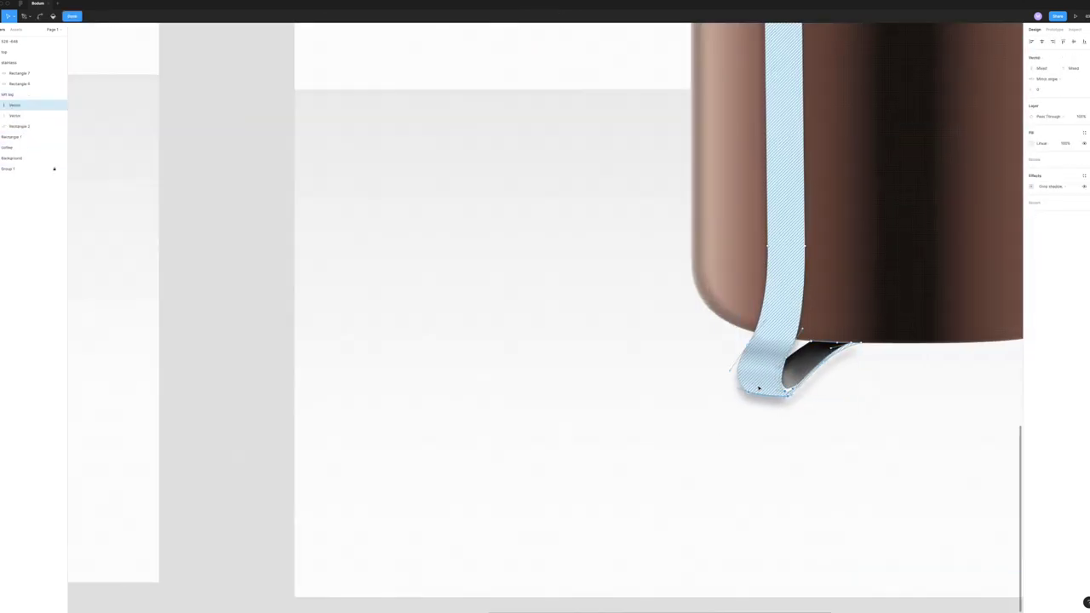
{"action": "scroll", "coordinate": [806, 389], "scroll_direction": "down", "scroll_amount": 5}
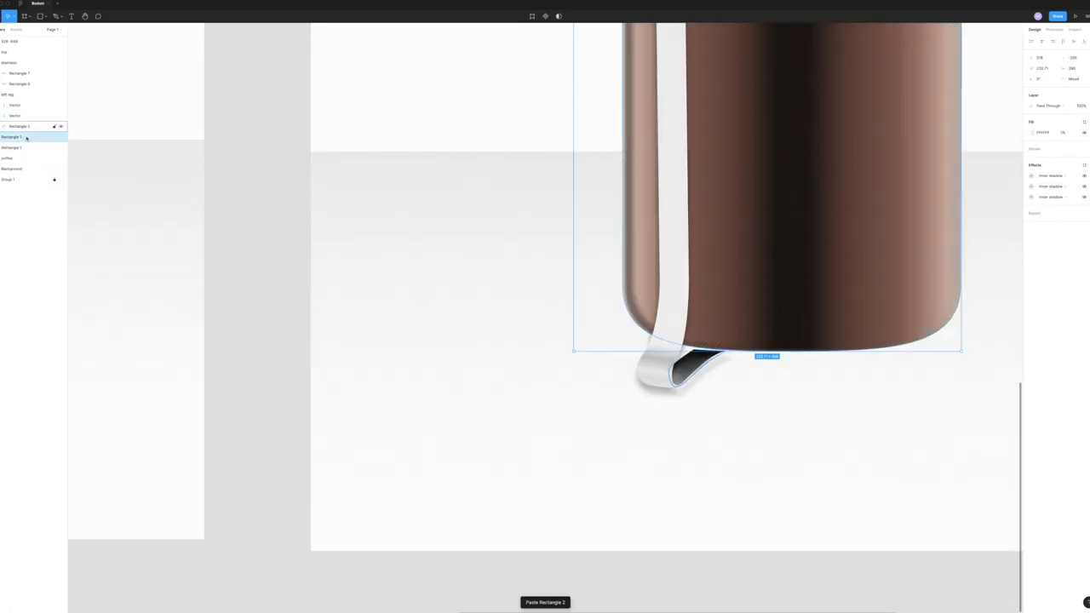
Hide the left leg's dark inner Rectangle 2 shape
{"action": "right_click", "coordinate": [26, 138]}
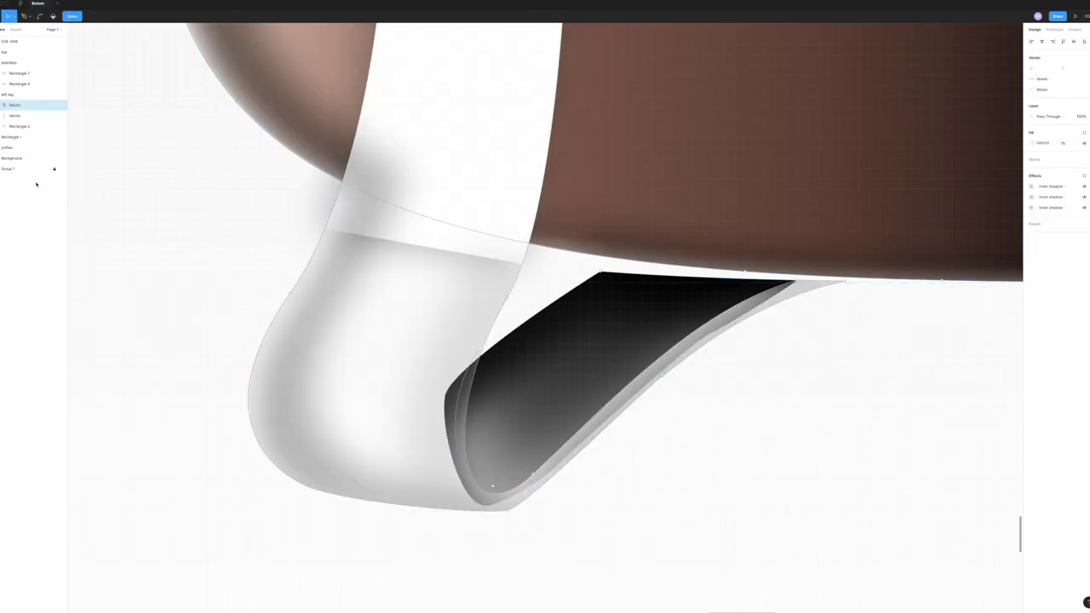
{"action": "left_click", "coordinate": [61, 126]}
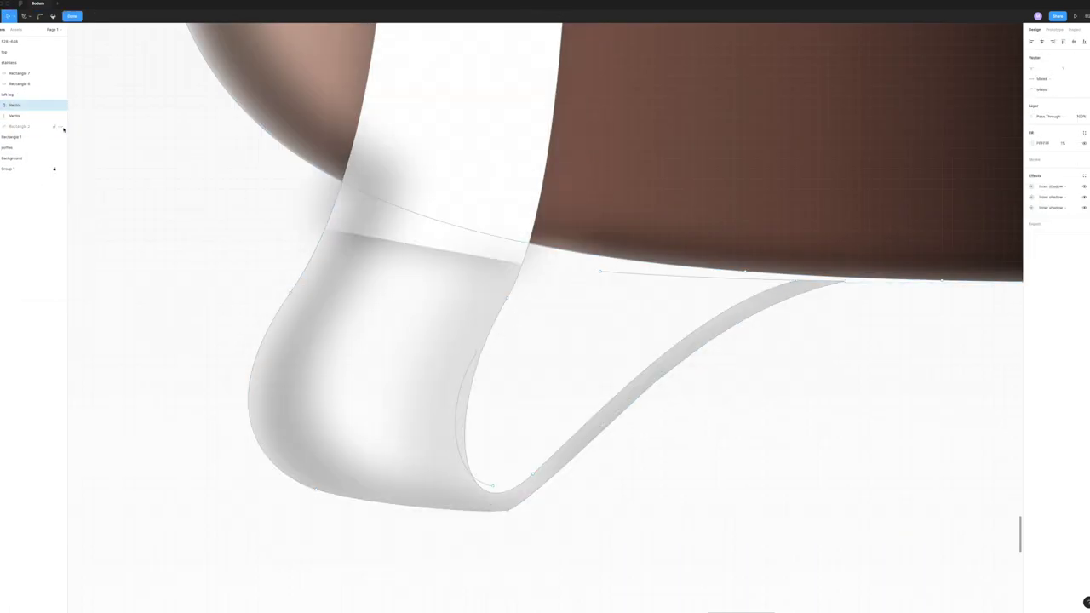
{"action": "scroll", "coordinate": [846, 292], "scroll_direction": "down", "scroll_amount": 5}
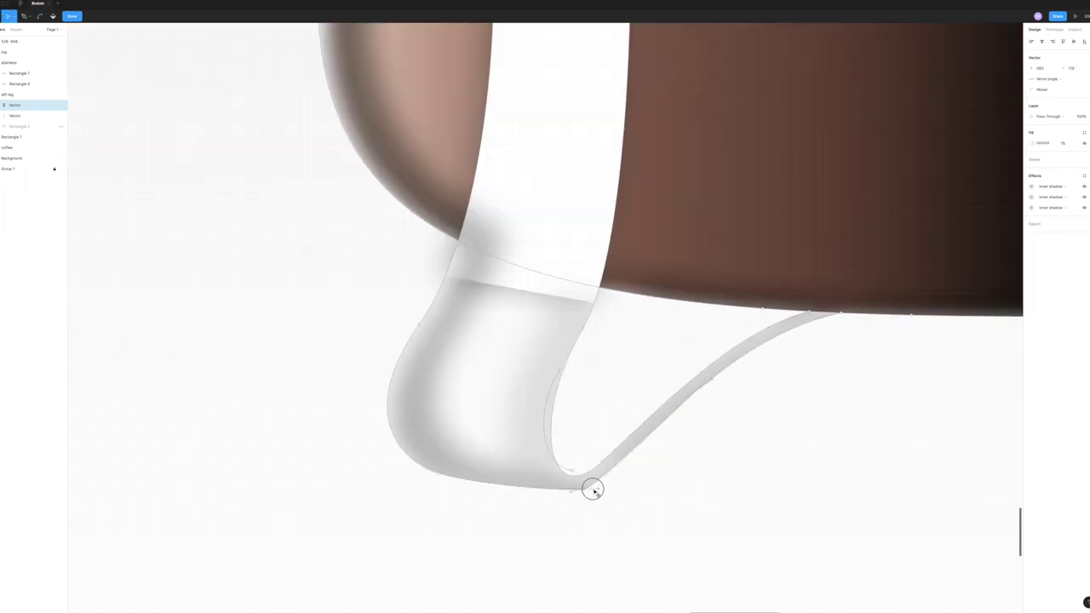
{"action": "scroll", "coordinate": [591, 492], "scroll_direction": "up", "scroll_amount": 2}
{"action": "scroll", "coordinate": [553, 482], "scroll_direction": "down", "scroll_amount": 5}
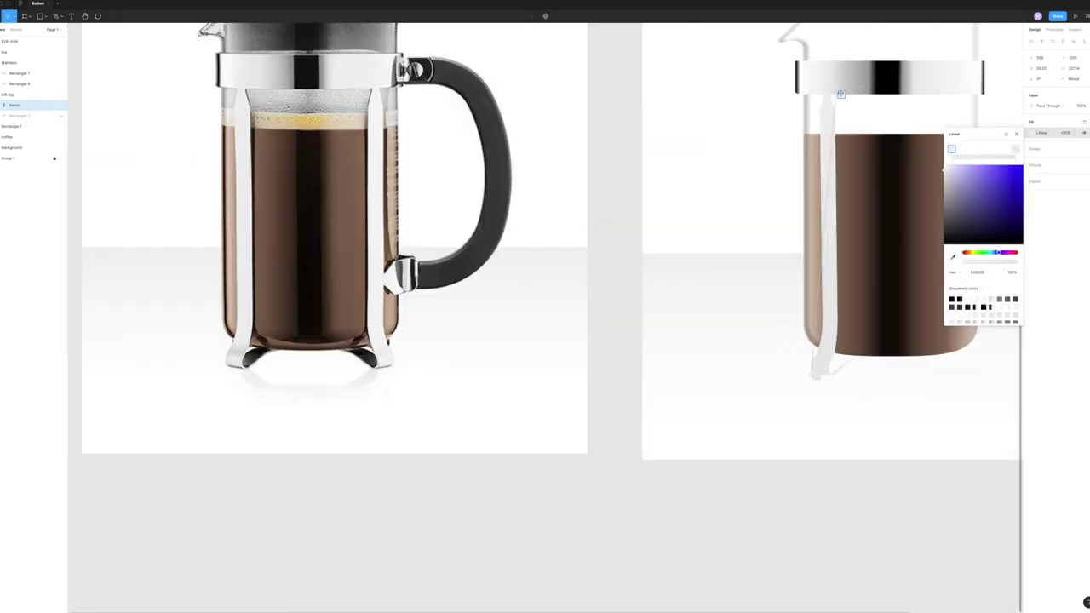
Change the leg gradient stop's hex colour, then deselect the leg
{"action": "left_click", "coordinate": [963, 161]}
{"action": "scroll", "coordinate": [819, 351], "scroll_direction": "up", "scroll_amount": 5}
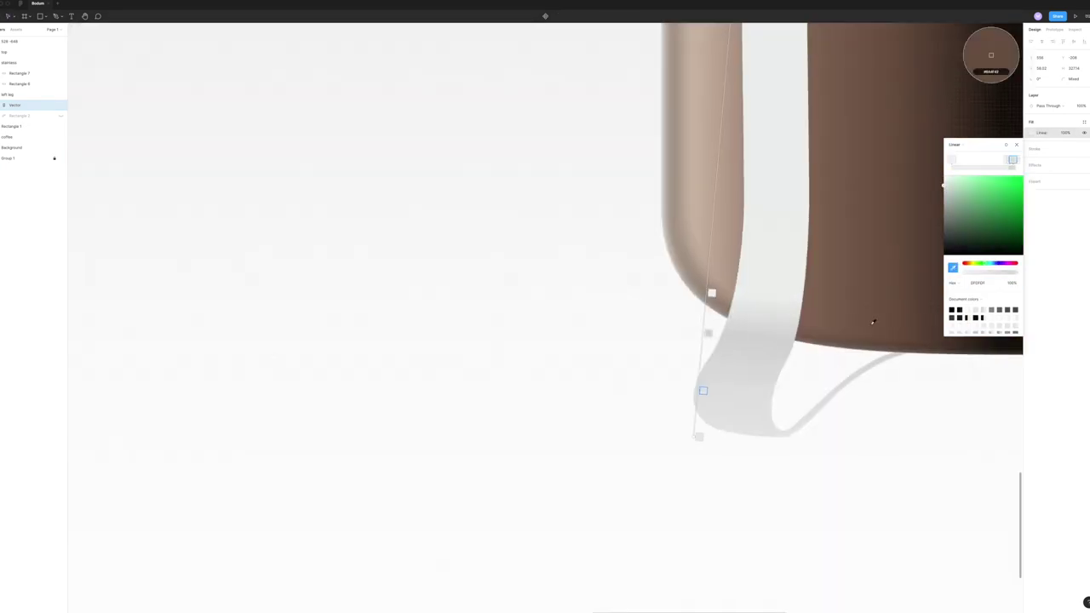
{"action": "scroll", "coordinate": [846, 266], "scroll_direction": "down", "scroll_amount": 4}
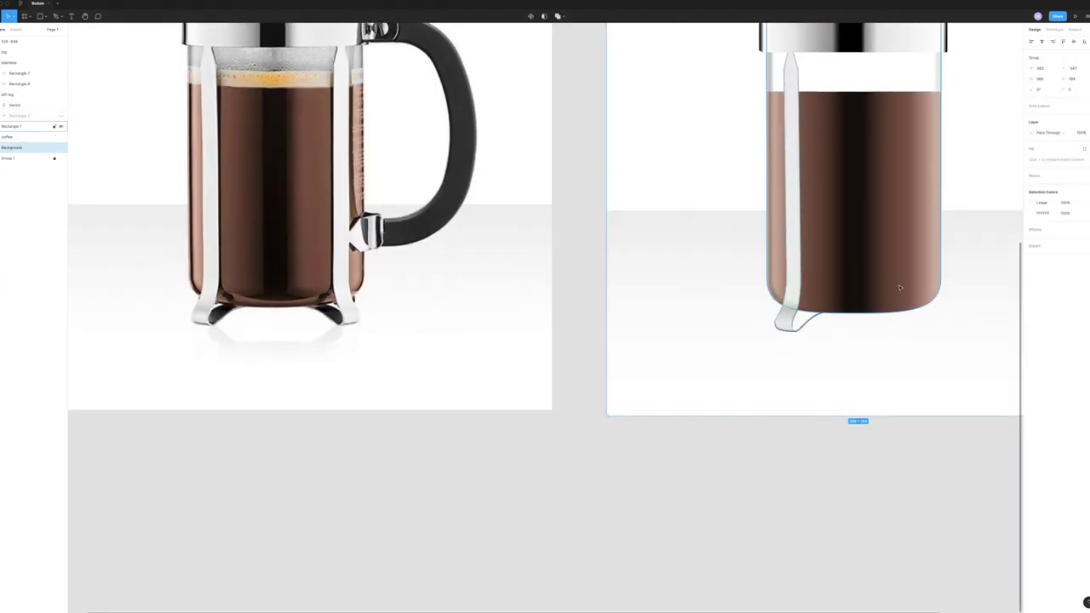
{"action": "left_click", "coordinate": [831, 327]}
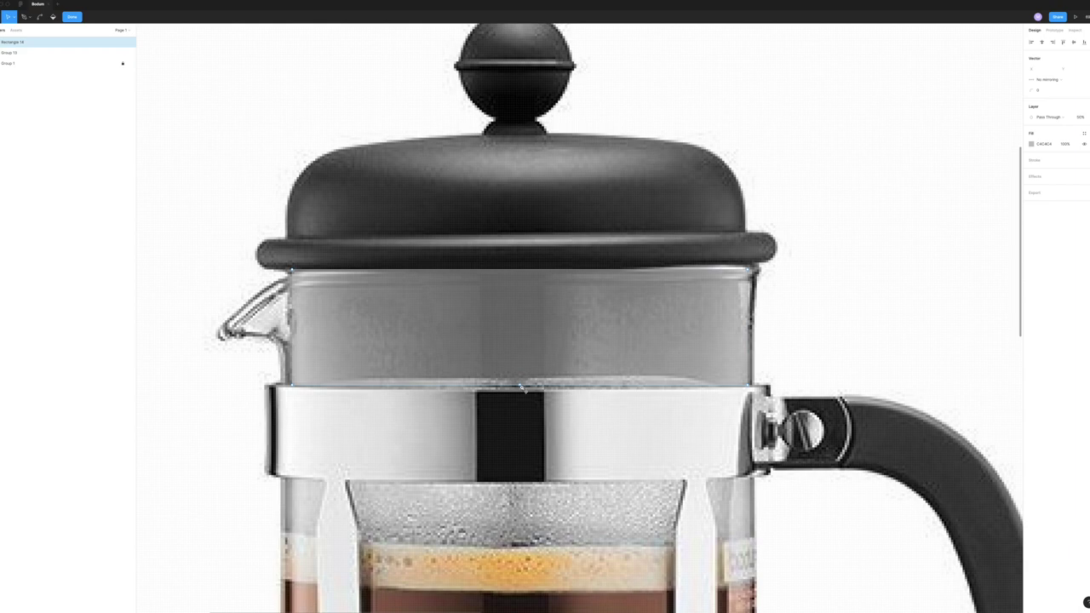
Switch the upper glass rectangle's fill from Solid to a linear gradient
{"action": "scroll", "coordinate": [703, 376], "scroll_direction": "up", "scroll_amount": 5}
{"action": "scroll", "coordinate": [336, 397], "scroll_direction": "down", "scroll_amount": 3}
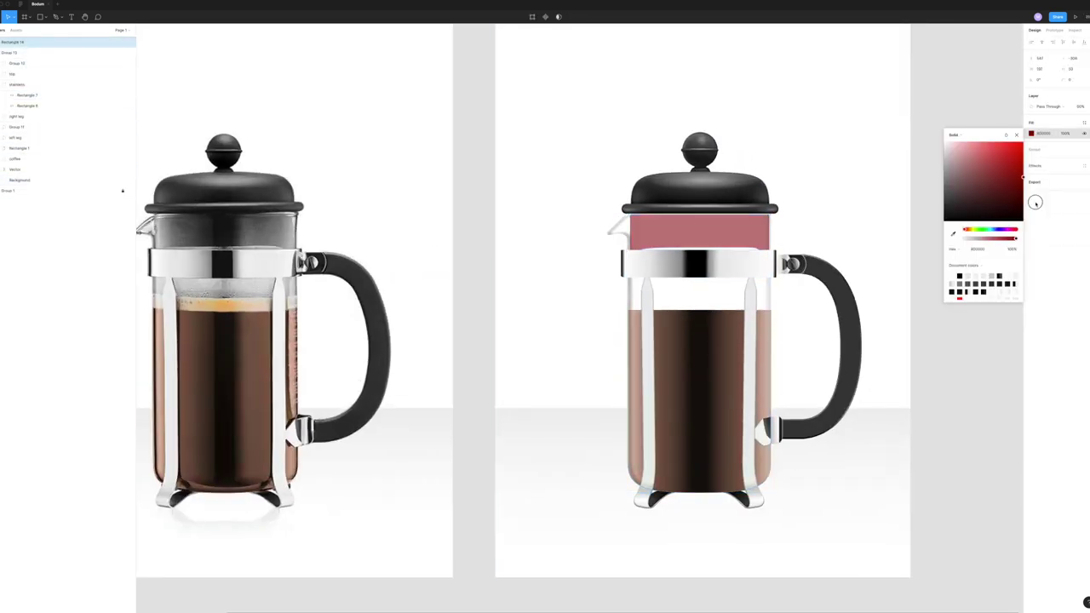
{"action": "left_click", "coordinate": [967, 144]}
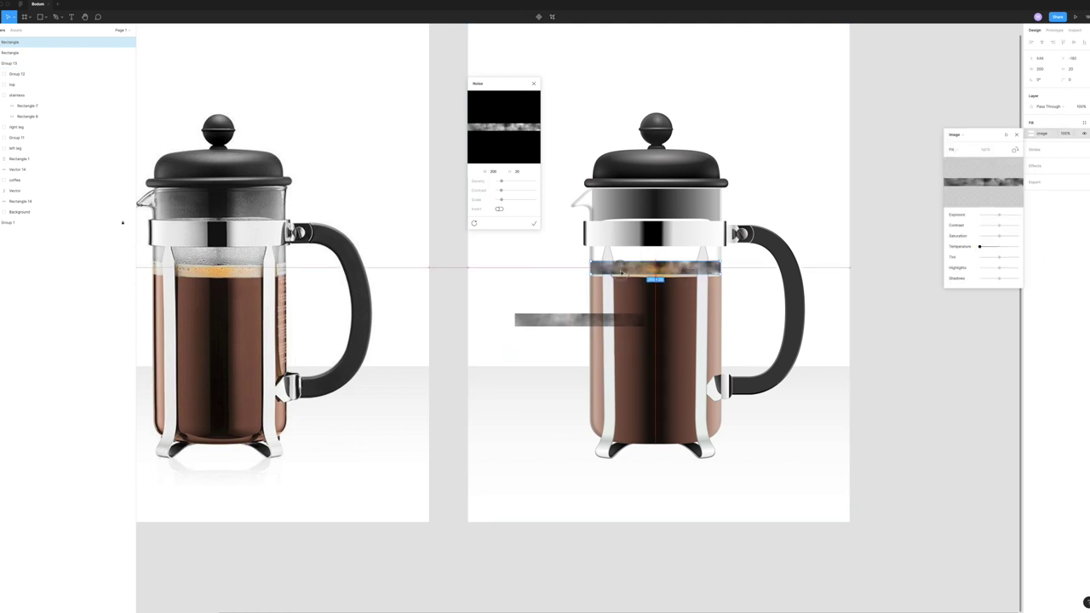
Move the noise rectangle beside Vector 14, edit its image fill, and shift bubble copies left
{"action": "left_click_drag", "start_coordinate": [10, 42], "coordinate": [17, 164]}
{"action": "scroll", "coordinate": [699, 236], "scroll_direction": "up", "scroll_amount": 3}
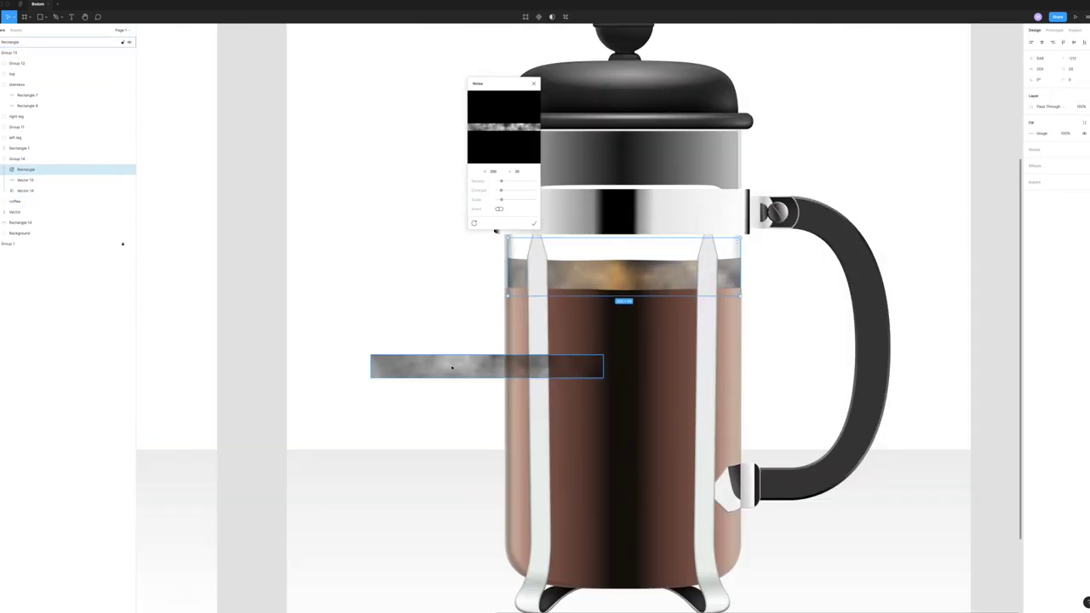
{"action": "left_click", "coordinate": [1032, 133]}
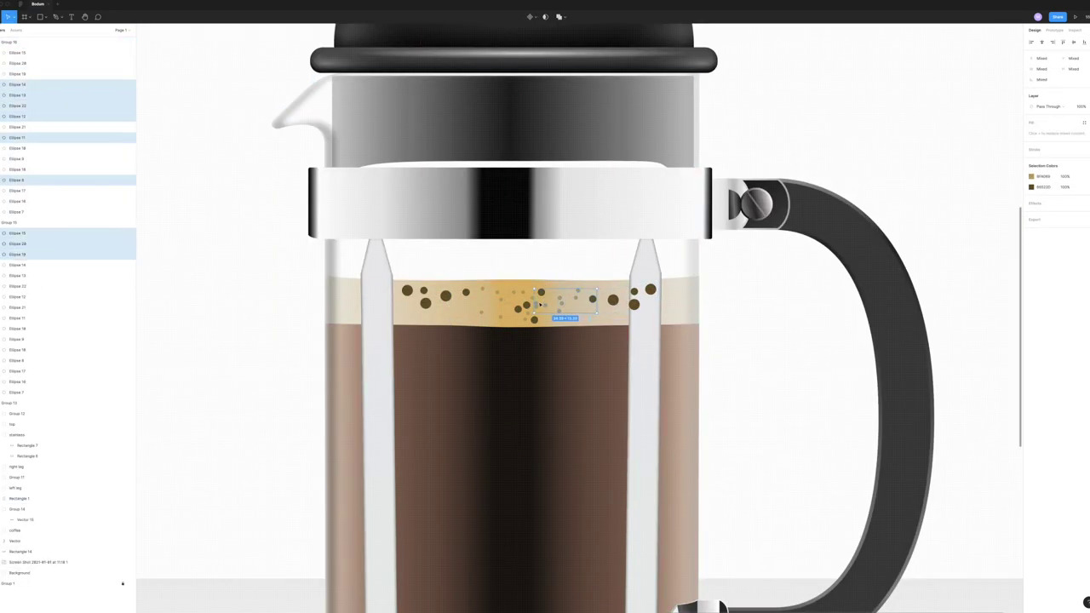
{"action": "left_click_drag", "start_coordinate": [540, 315], "coordinate": [364, 307]}
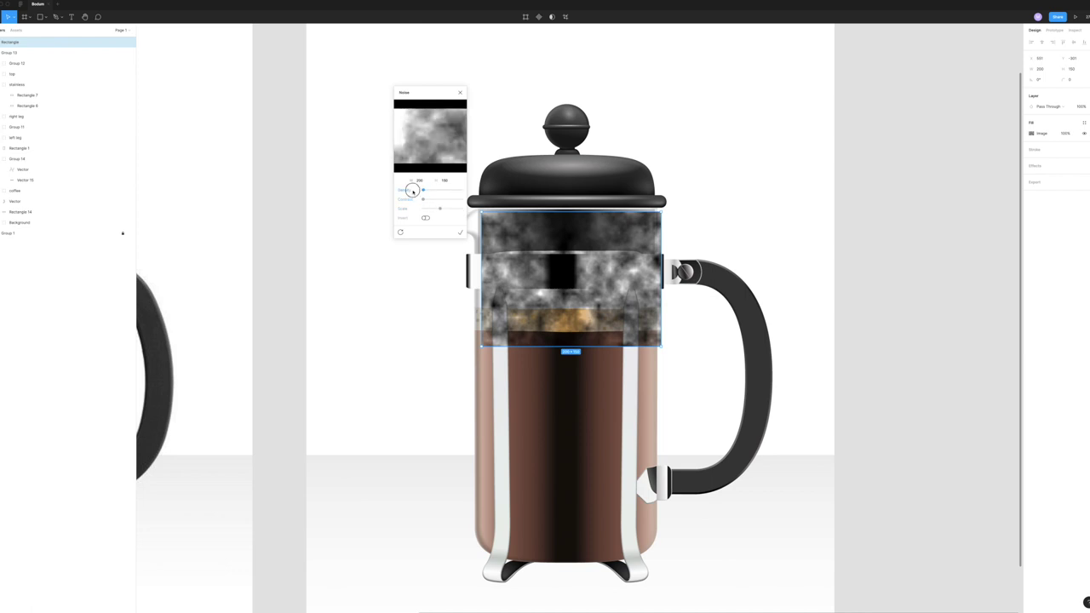
Select the noise-texture rectangle layer over the upper glass
{"action": "left_click", "coordinate": [26, 190]}
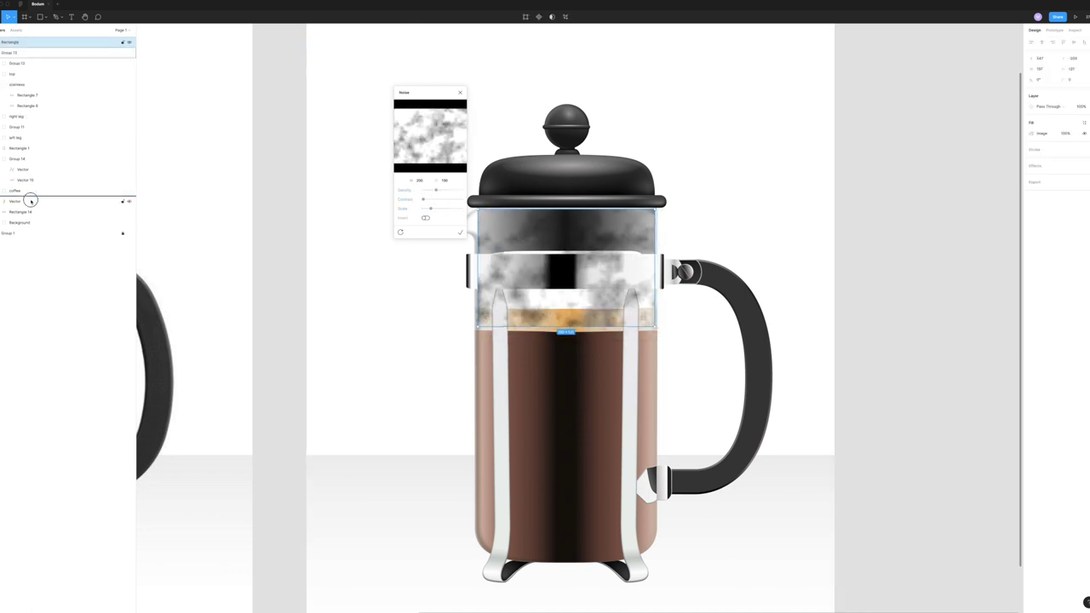